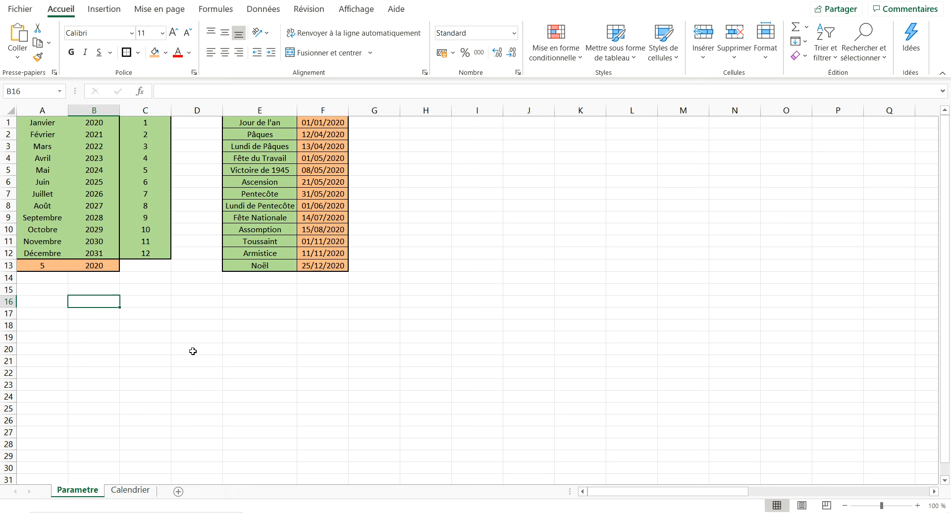
# Step: Enter =DATE(B13;A13;1) in B16 to build the first date of the chosen month and year
pyautogui.write('=da')
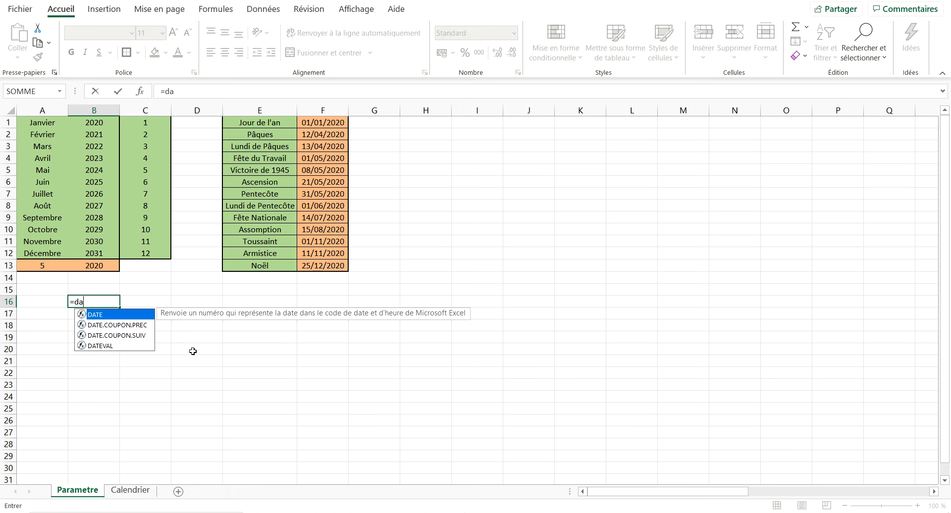
pyautogui.write('te(')
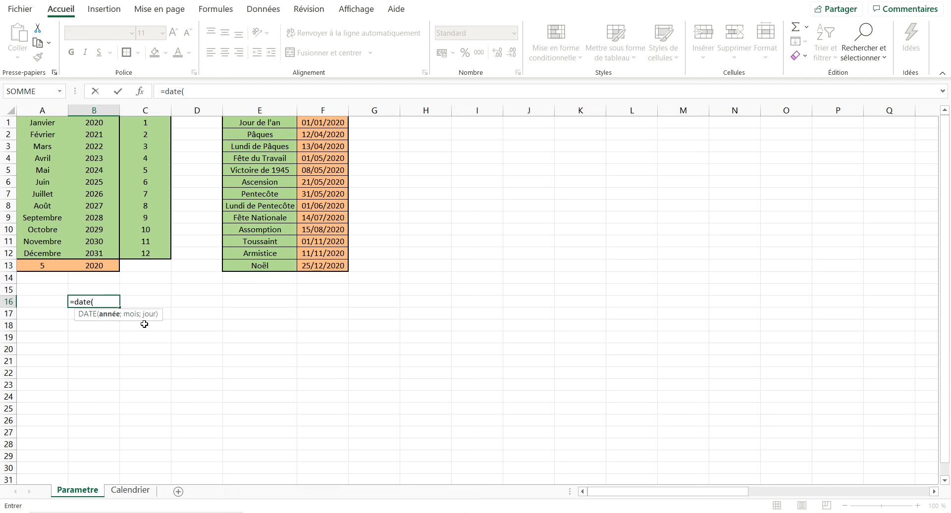
pyautogui.click(94, 265)
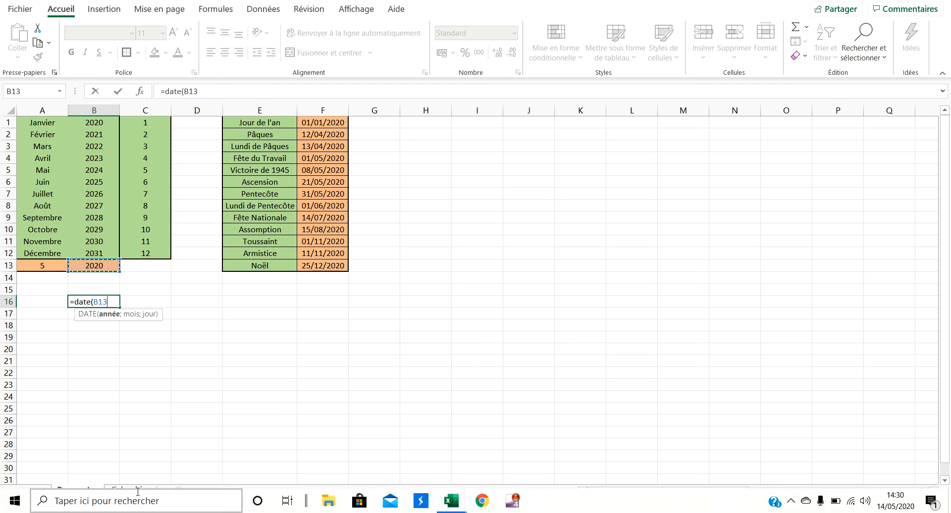
pyautogui.write(';')
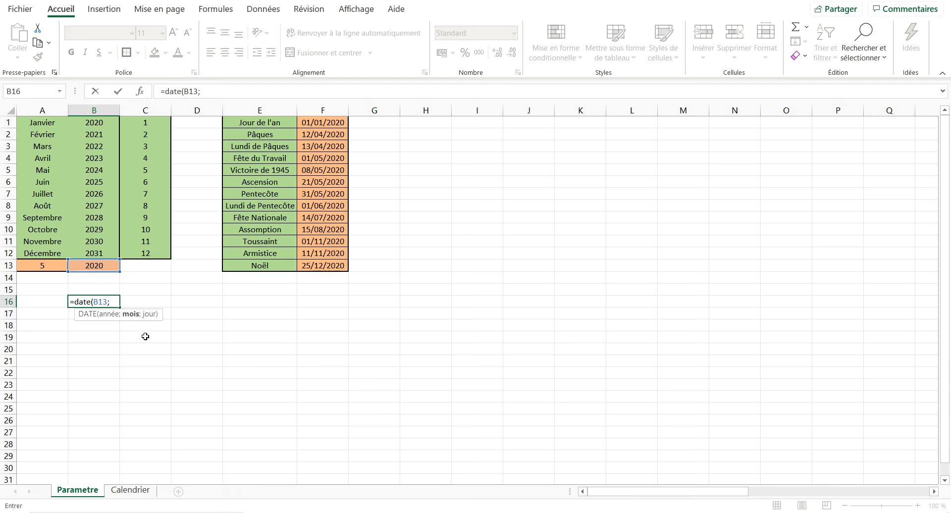
pyautogui.click(51, 267)
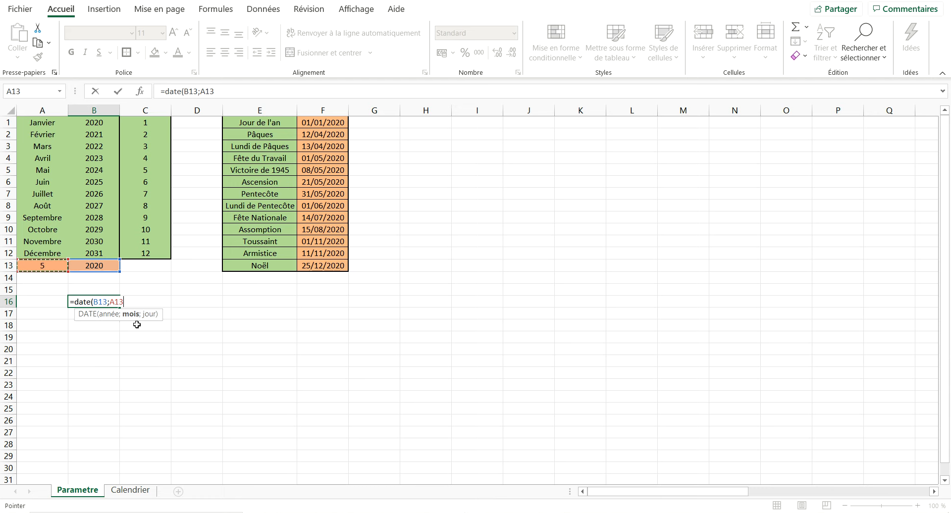
pyautogui.write(';1)')
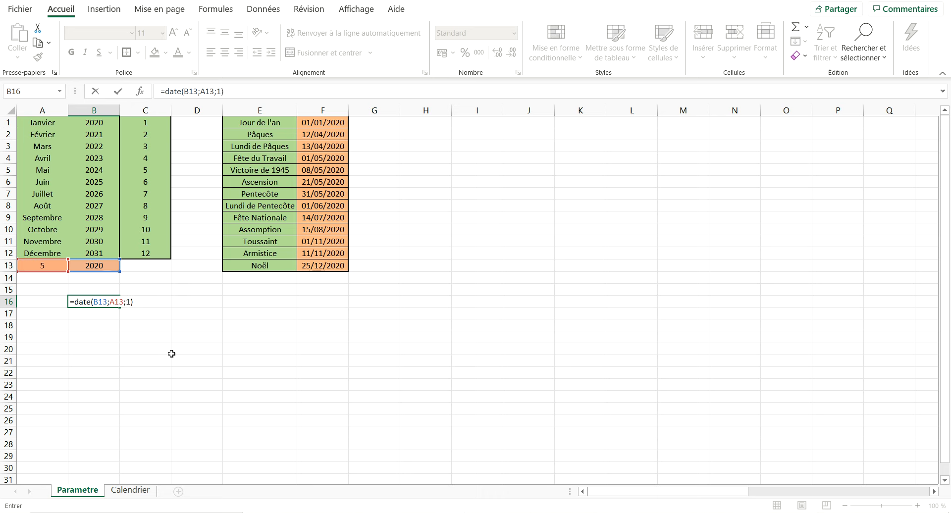
pyautogui.press('Return')
pyautogui.click(98, 306)
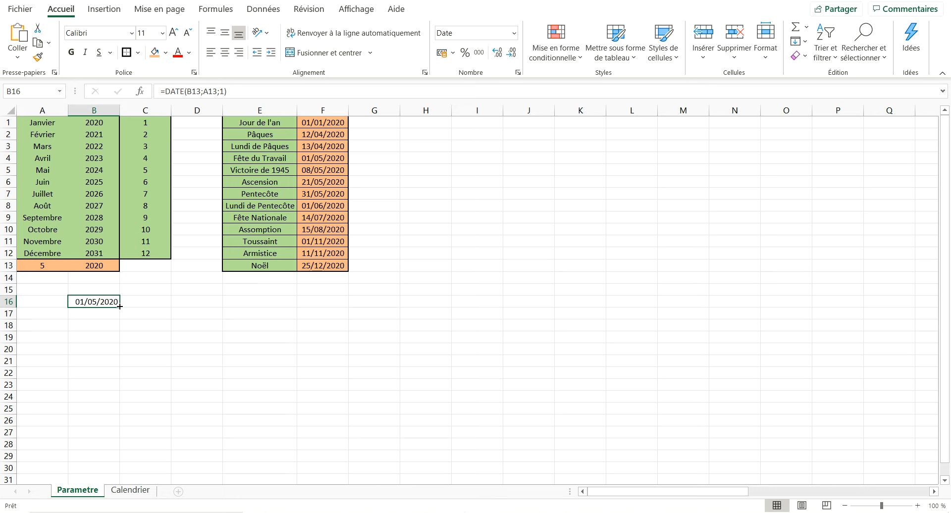
# Step: Enter 1 in B15 and 2 in C15, and extend the number series along row 15 through AG15
pyautogui.click(89, 288)
pyautogui.write('1')
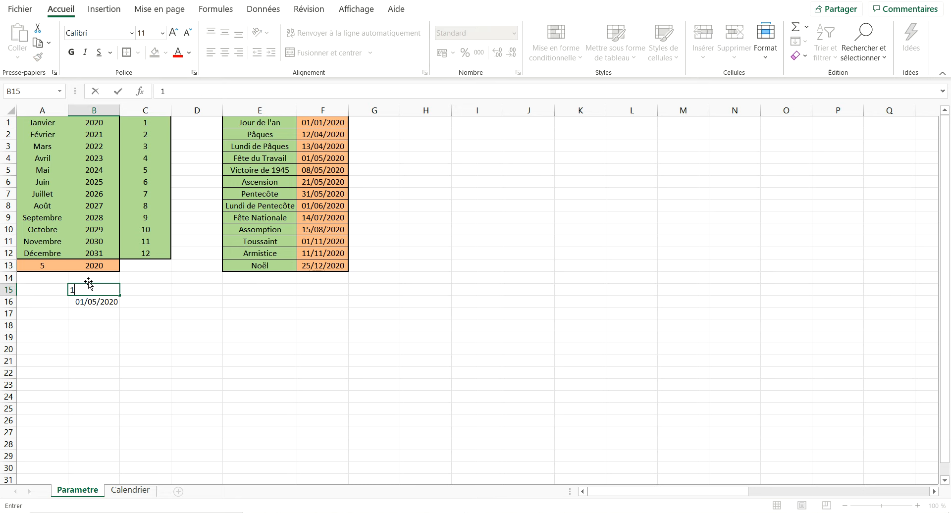
pyautogui.press('Tab')
pyautogui.write('2')
pyautogui.press('Tab')
pyautogui.moveTo(97, 292); pyautogui.dragTo(892, 299)
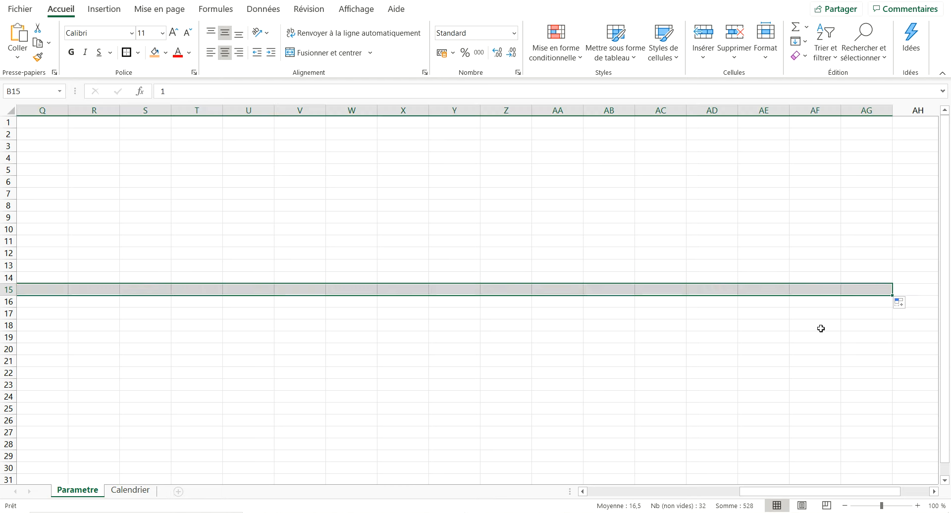
# Step: Clear the surplus number in column AG so the row 15 series ends at 31
pyautogui.click(876, 296)
pyautogui.rightClick(866, 110)
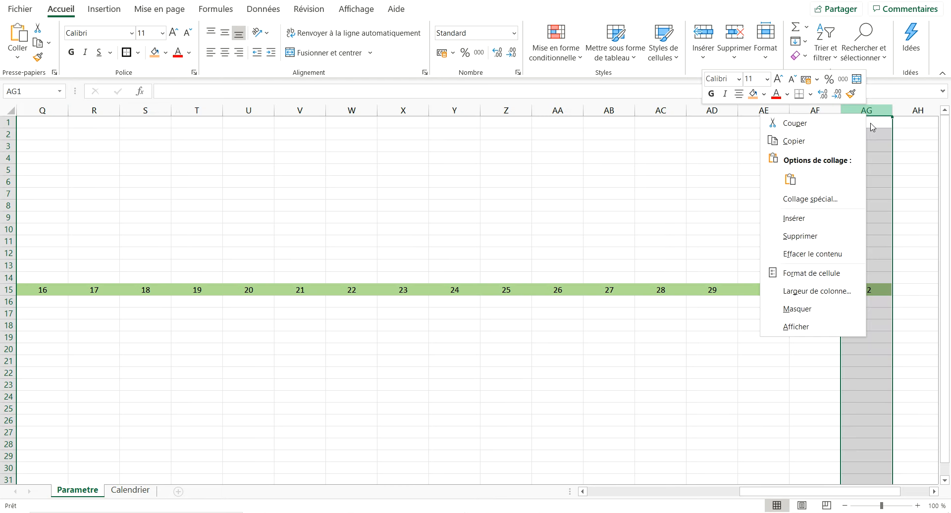
pyautogui.click(812, 254)
pyautogui.click(817, 289)
# Step: Enter =B16+1 in C16 and extend the formula along row 16 through AF16
pyautogui.moveTo(817, 299); pyautogui.dragTo(117, 302)
pyautogui.click(113, 302)
pyautogui.click(134, 302)
pyautogui.click(105, 303)
pyautogui.click(132, 303)
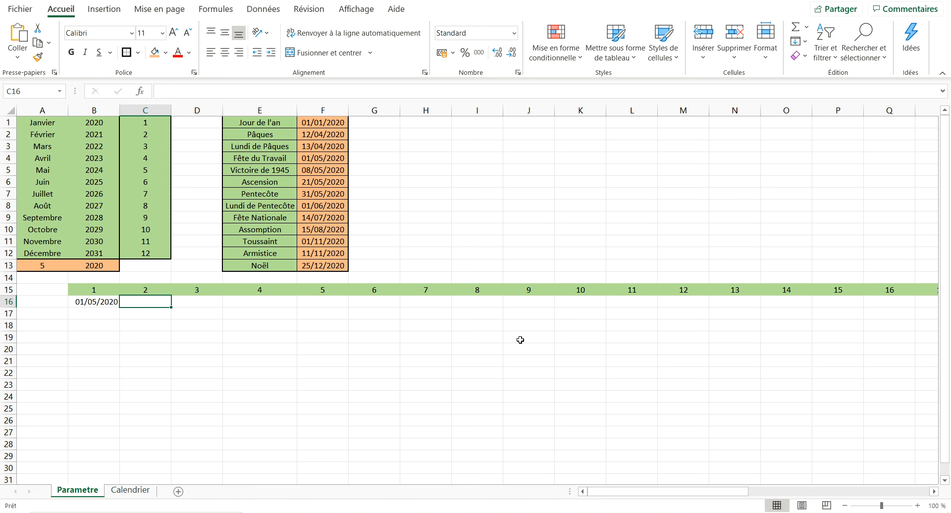
pyautogui.write('=')
pyautogui.click(97, 302)
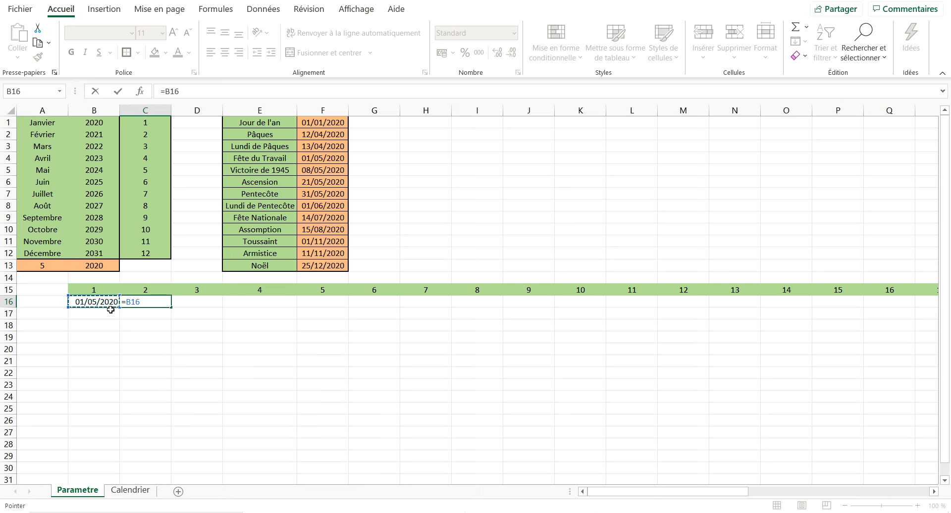
pyautogui.write('+')
pyautogui.write('1')
pyautogui.press('Return')
pyautogui.click(147, 303)
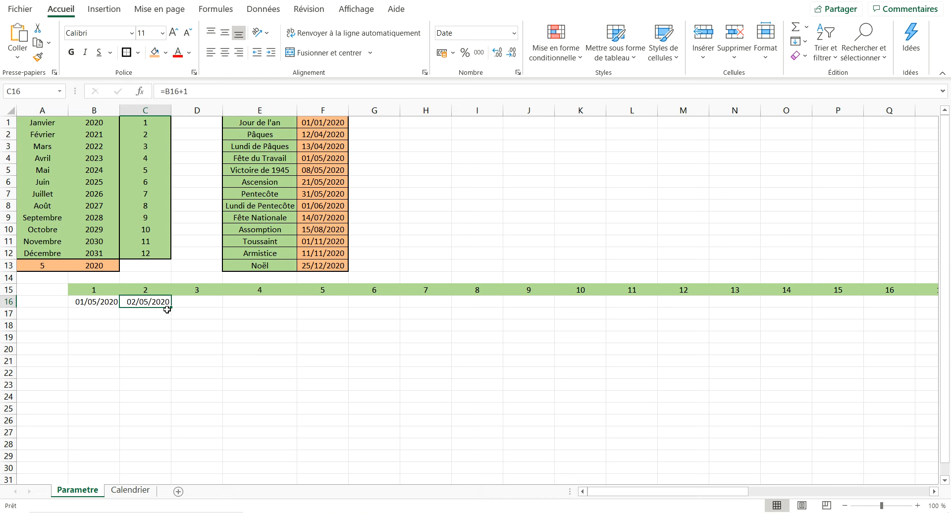
pyautogui.moveTo(177, 310); pyautogui.dragTo(822, 319)
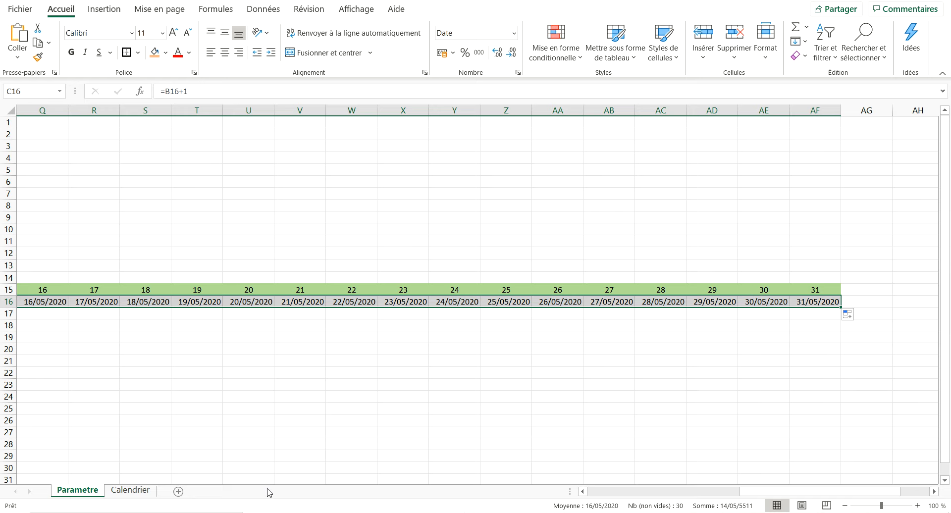
# Step: Choose Février as the month in cell A2 of the Calendrier sheet
pyautogui.click(118, 494)
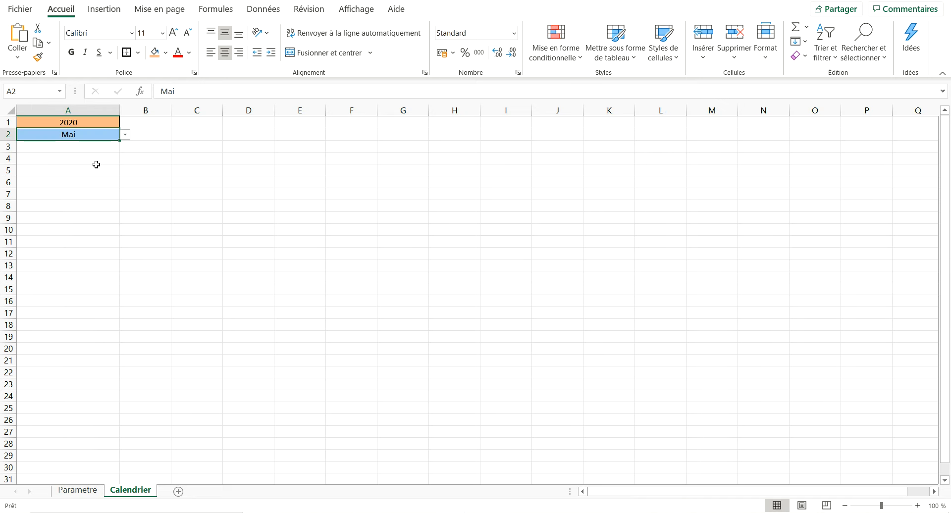
pyautogui.click(125, 134)
pyautogui.scroll(-1, 123, 178)
pyautogui.scroll(1, 123, 177)
pyautogui.click(74, 153)
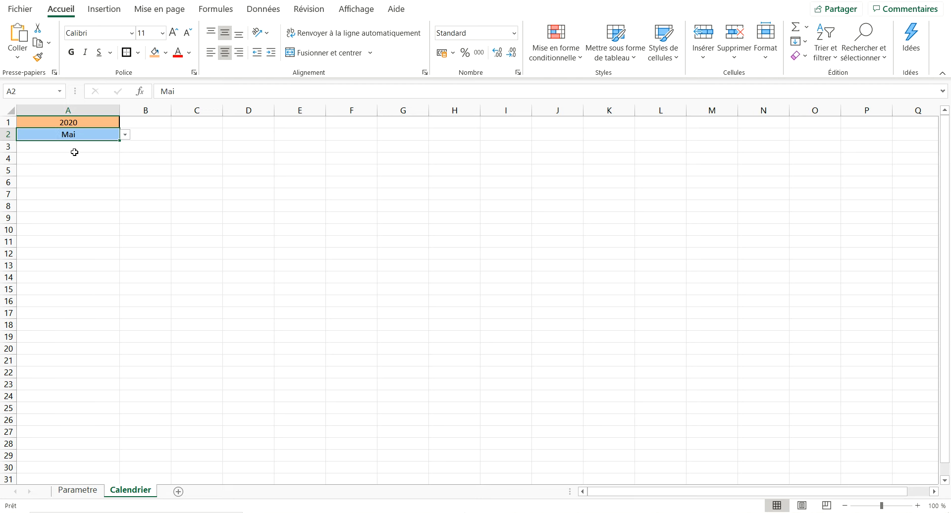
# Step: Examine the row 16 dates under day numbers 28 to 31 on the Parametre sheet
pyautogui.click(77, 490)
pyautogui.click(656, 269)
pyautogui.moveTo(656, 269); pyautogui.dragTo(695, 378)
pyautogui.moveTo(714, 266); pyautogui.dragTo(716, 349)
pyautogui.moveTo(766, 274); pyautogui.dragTo(836, 328)
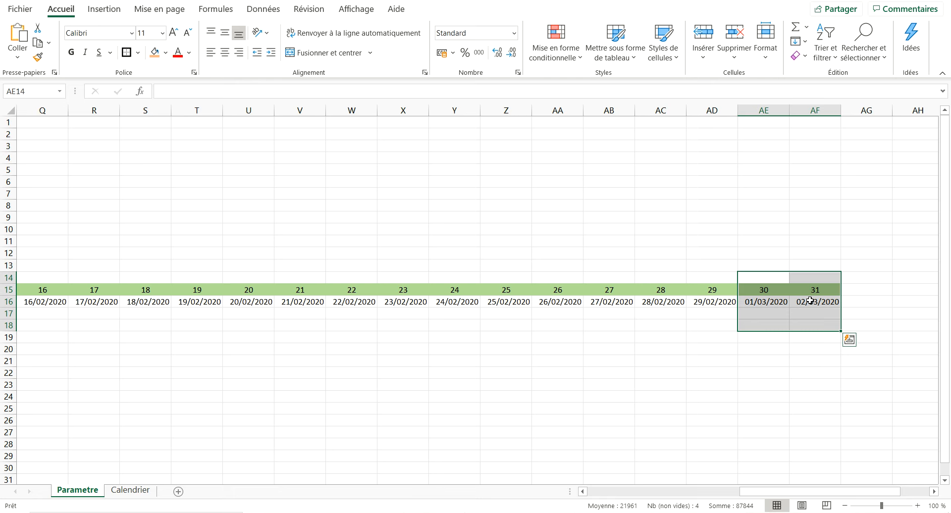
pyautogui.click(785, 314)
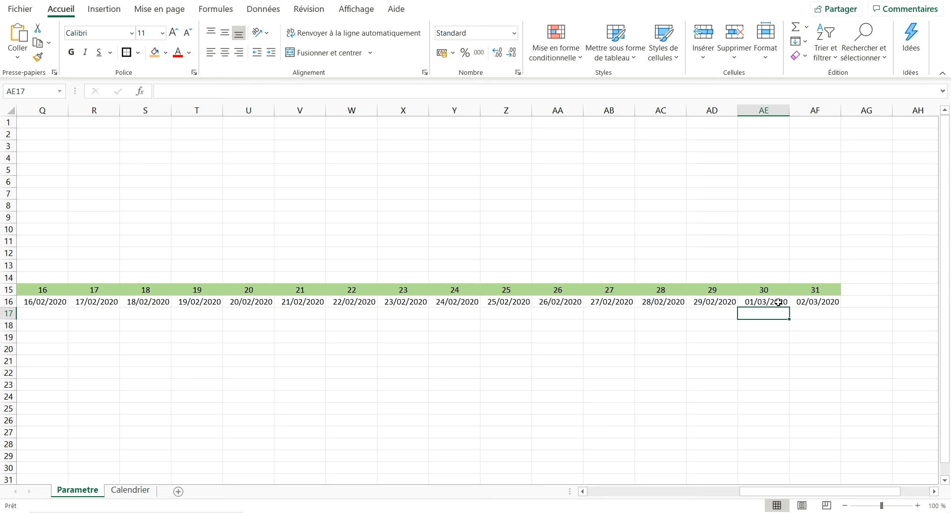
pyautogui.click(664, 323)
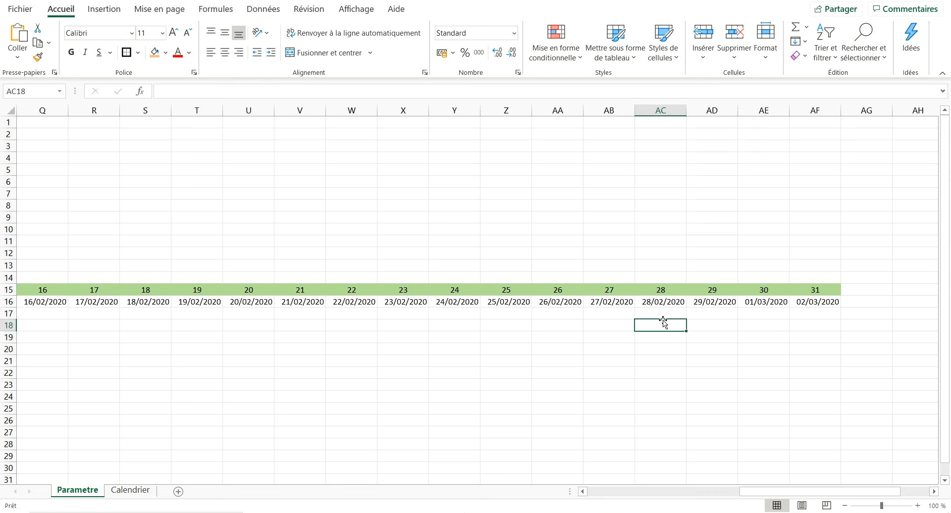
pyautogui.moveTo(714, 273); pyautogui.dragTo(766, 340)
pyautogui.moveTo(696, 263); pyautogui.dragTo(831, 354)
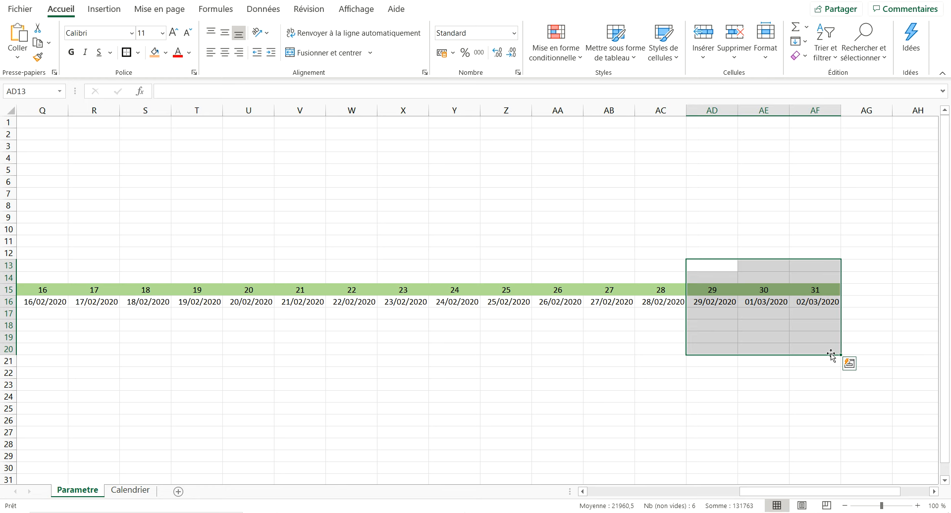
# Step: Enter =JOUR(B16) in B17 and extend the formula along row 17 through AF17
pyautogui.moveTo(801, 493); pyautogui.dragTo(643, 492)
pyautogui.click(92, 314)
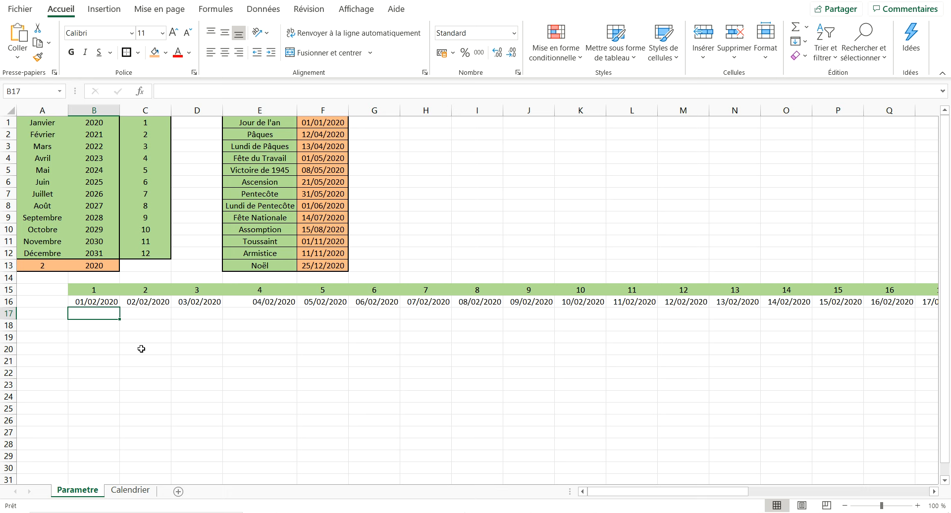
pyautogui.write('=')
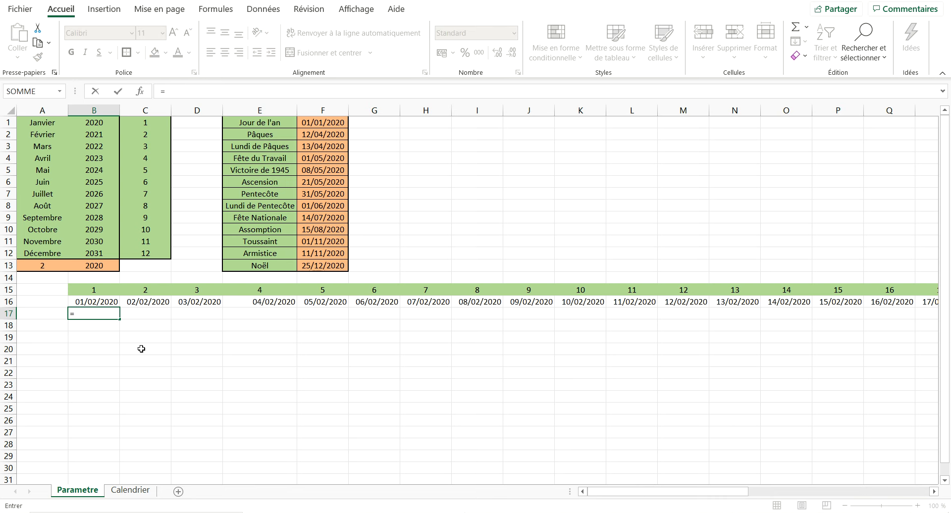
pyautogui.write('jour')
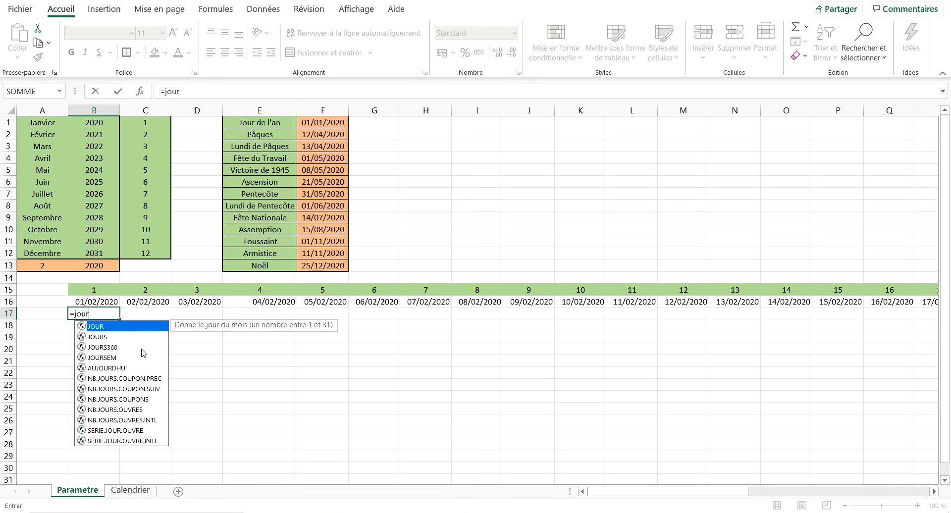
pyautogui.write('(')
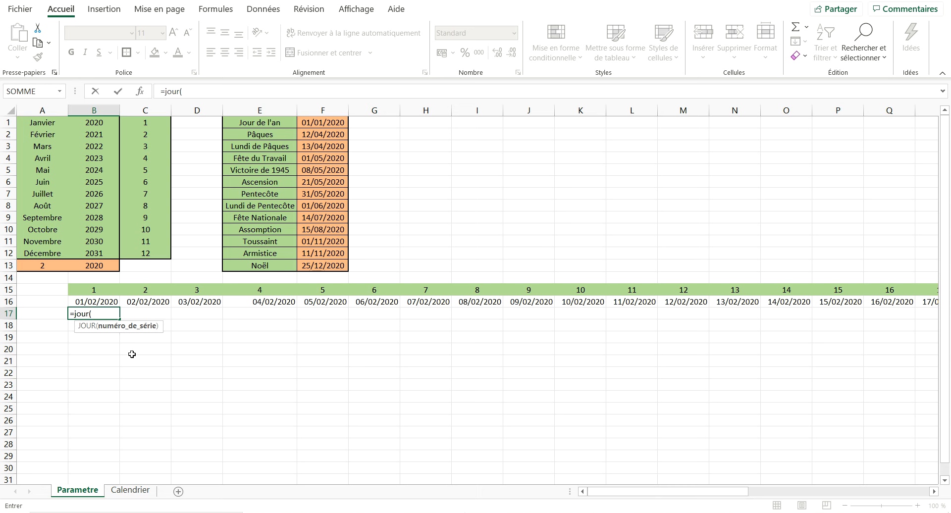
pyautogui.click(105, 302)
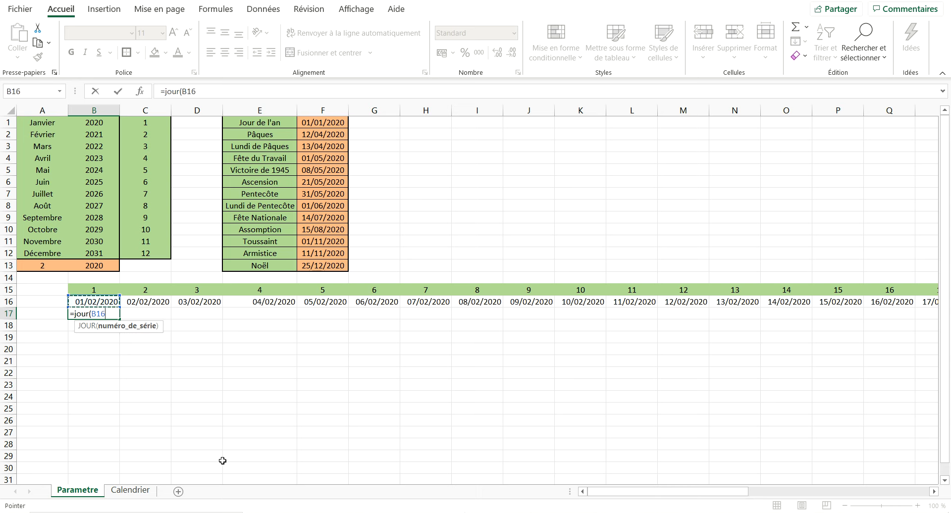
pyautogui.write(')')
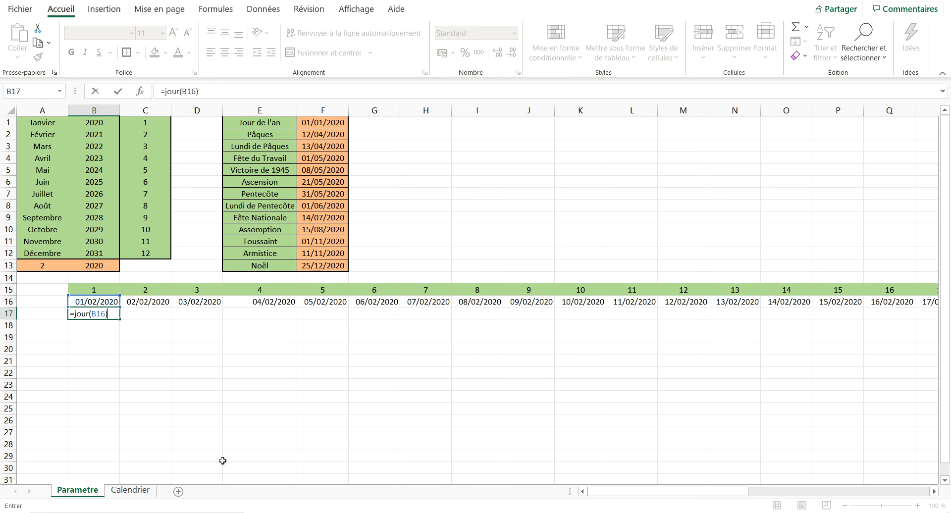
pyautogui.press('Return')
pyautogui.click(110, 317)
pyautogui.moveTo(120, 320); pyautogui.dragTo(822, 338)
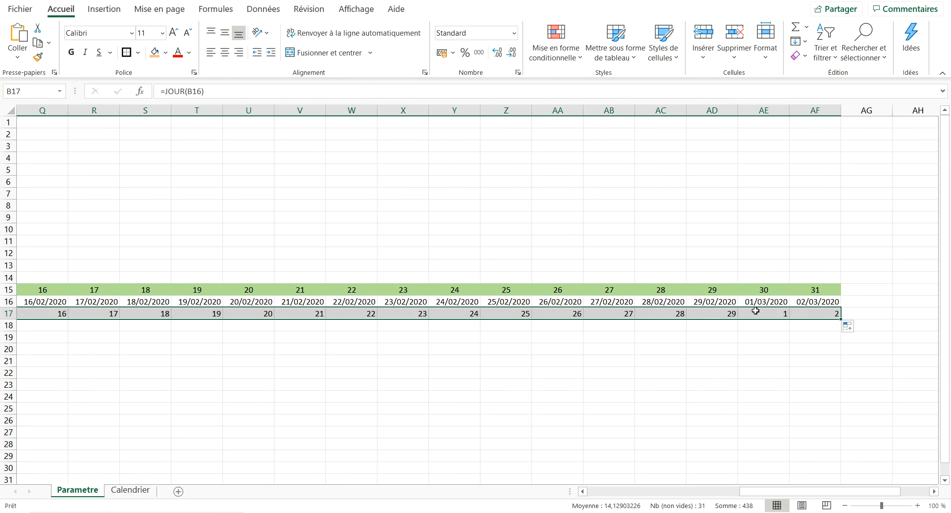
pyautogui.click(906, 310)
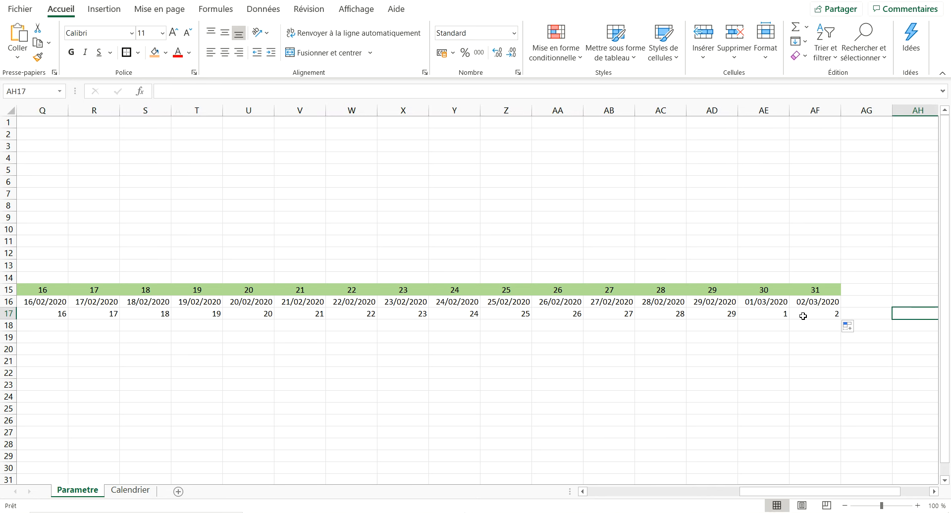
# Step: Apply the custom number format jj to B17:AF17 and centre the values horizontally
pyautogui.moveTo(798, 493); pyautogui.dragTo(622, 494)
pyautogui.moveTo(90, 313); pyautogui.dragTo(783, 316)
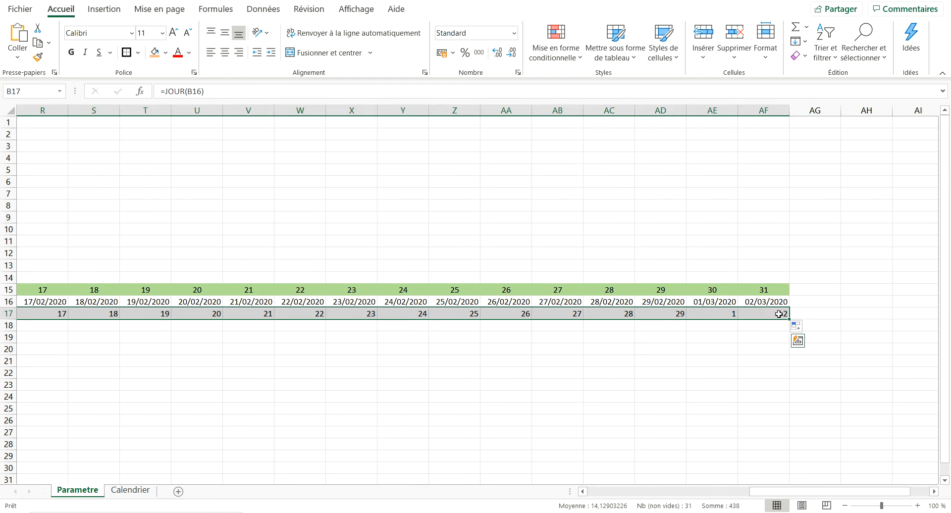
pyautogui.rightClick(783, 316)
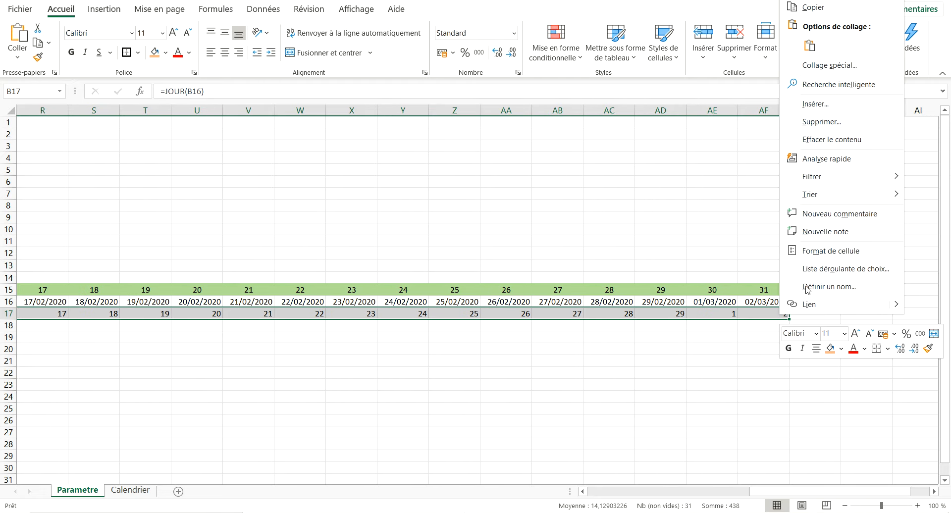
pyautogui.click(825, 252)
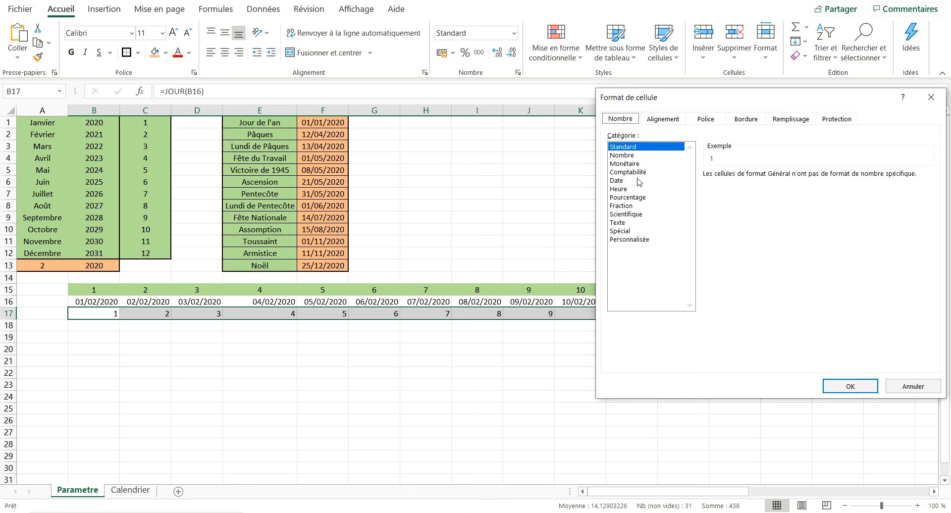
pyautogui.click(624, 239)
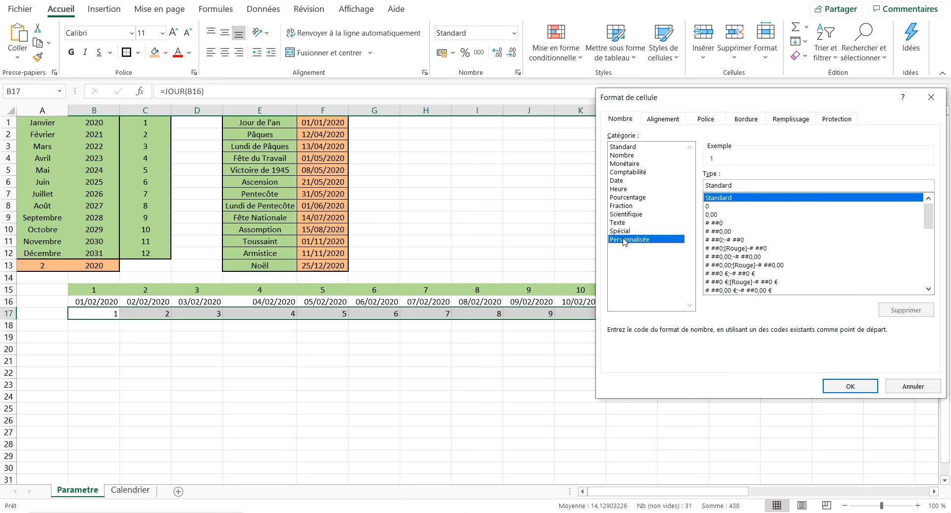
pyautogui.moveTo(742, 184); pyautogui.dragTo(673, 187)
pyautogui.press('BackSpace')
pyautogui.write('jj')
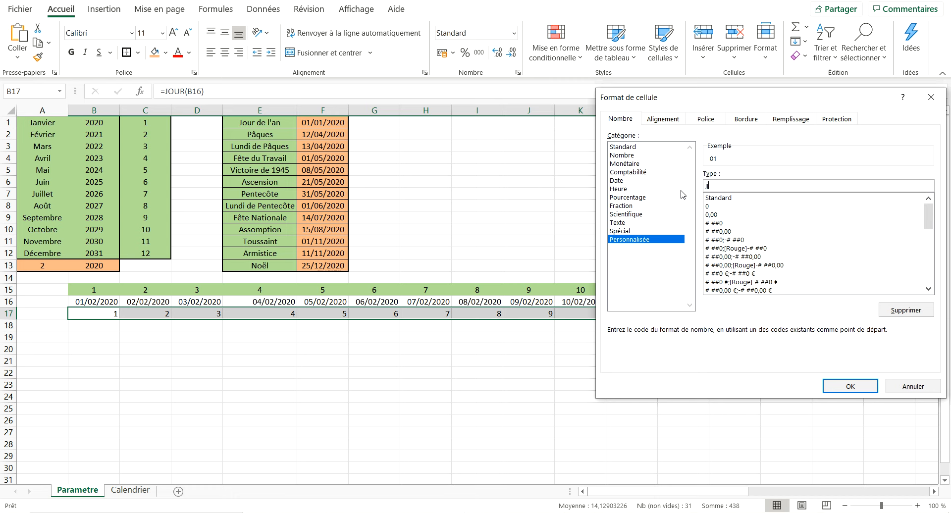
pyautogui.click(849, 386)
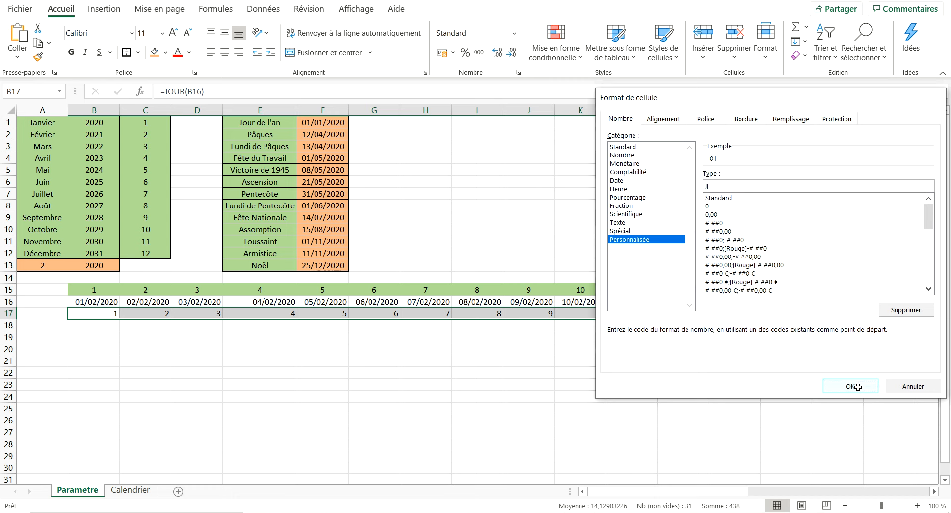
pyautogui.click(224, 53)
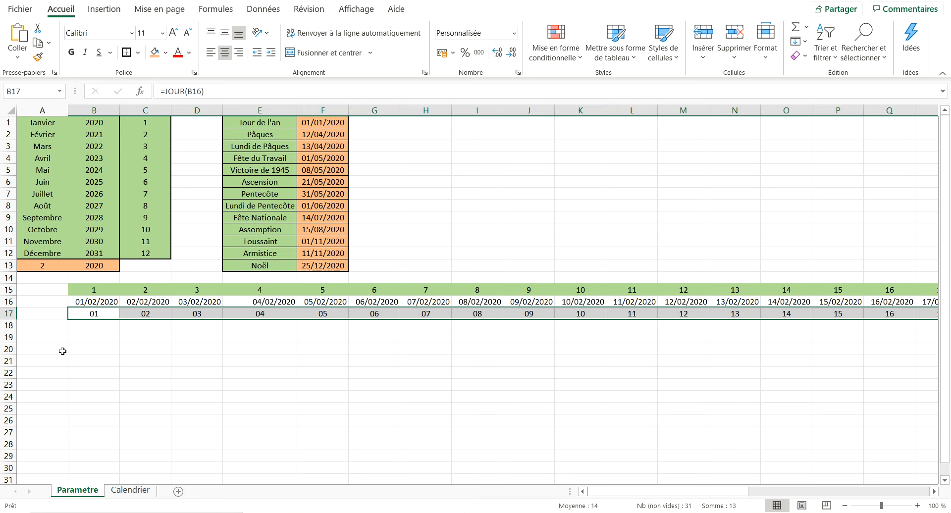
# Step: Enter VRAI in G1 beside the public holiday dates and copy it down through G13
pyautogui.click(76, 328)
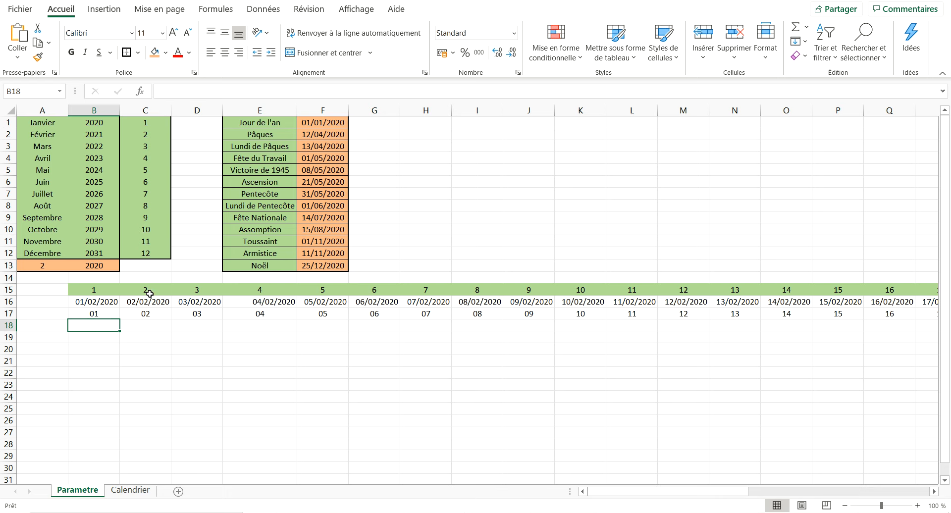
pyautogui.click(386, 125)
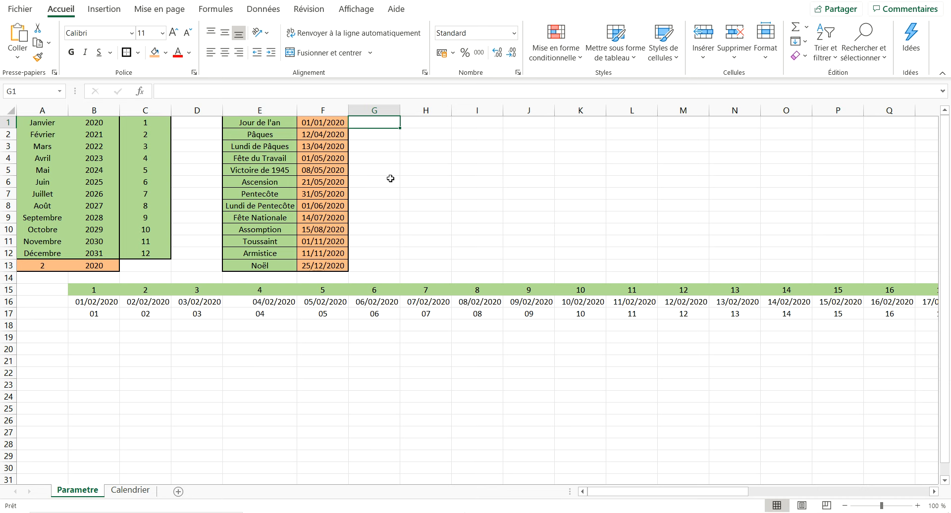
pyautogui.write('V')
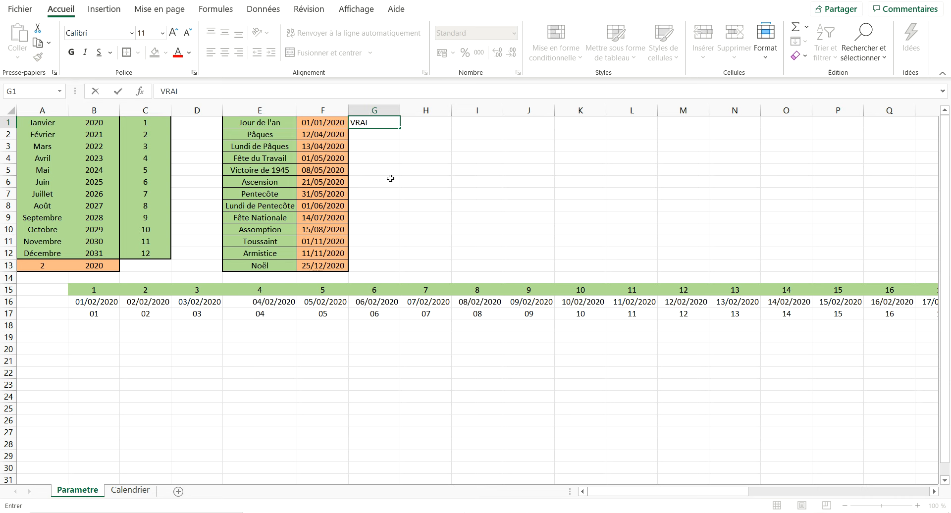
pyautogui.write('RAI')
pyautogui.press('Return')
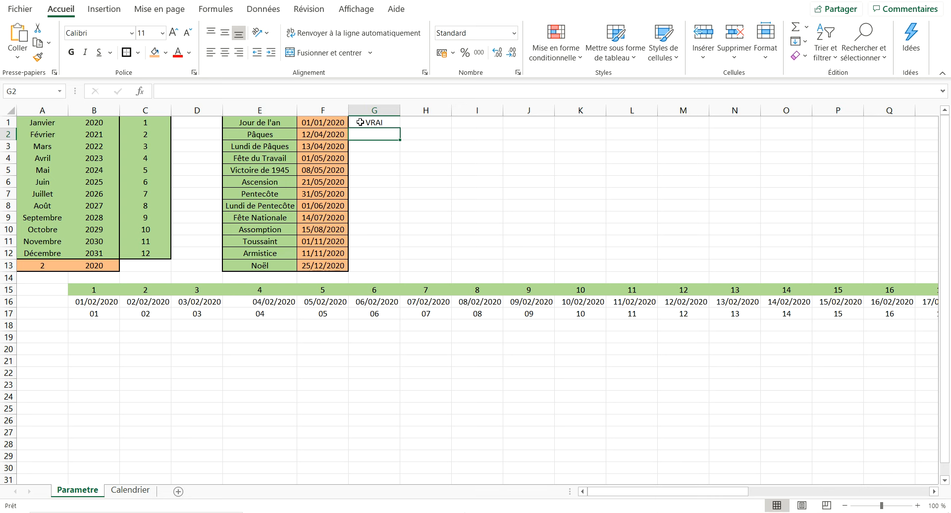
pyautogui.click(382, 122)
pyautogui.moveTo(400, 127); pyautogui.dragTo(376, 266)
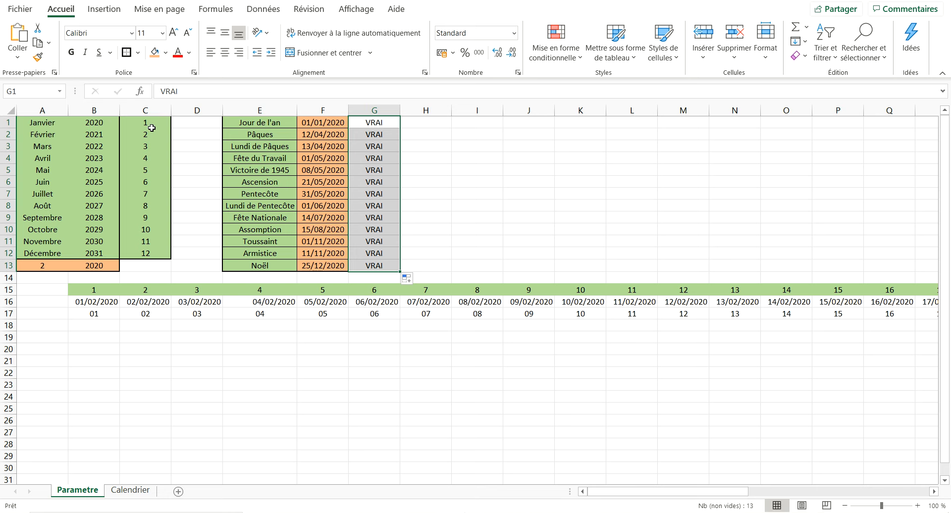
pyautogui.click(421, 120)
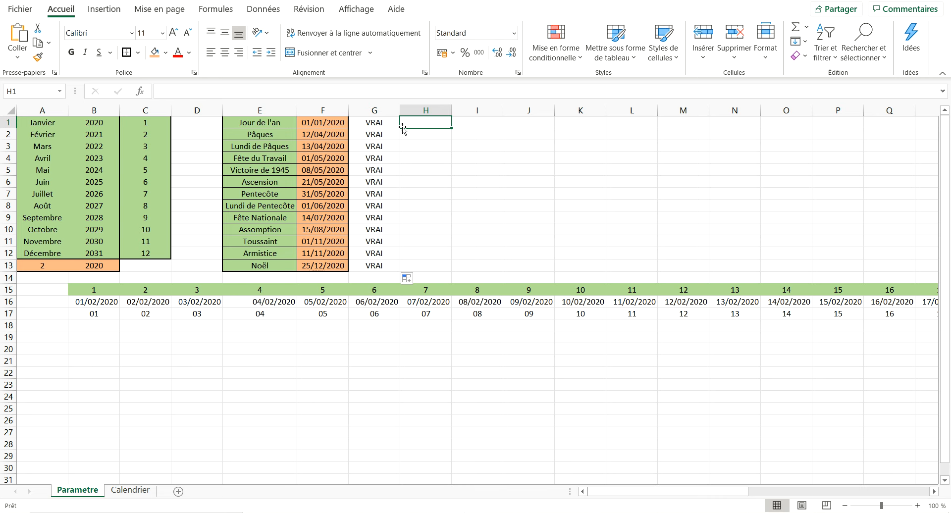
pyautogui.moveTo(374, 124); pyautogui.dragTo(362, 268)
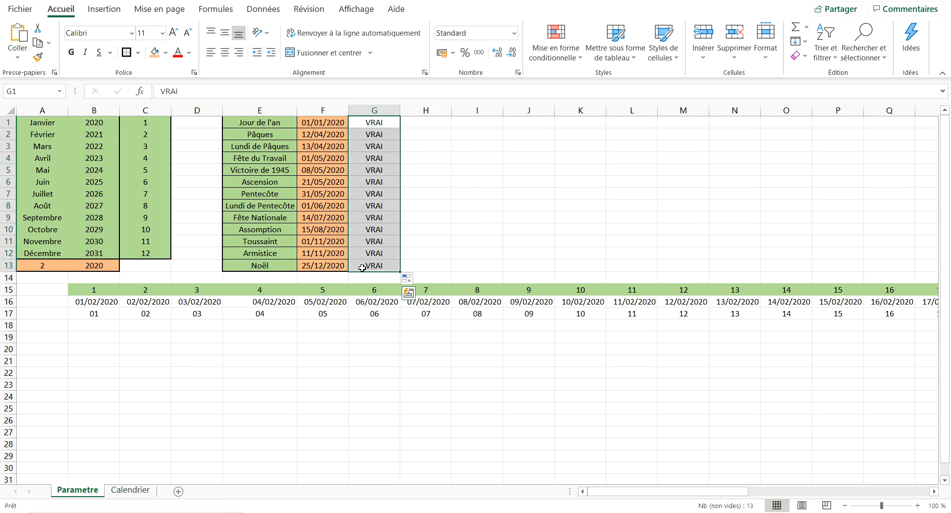
pyautogui.moveTo(394, 124); pyautogui.dragTo(391, 263)
pyautogui.click(395, 122)
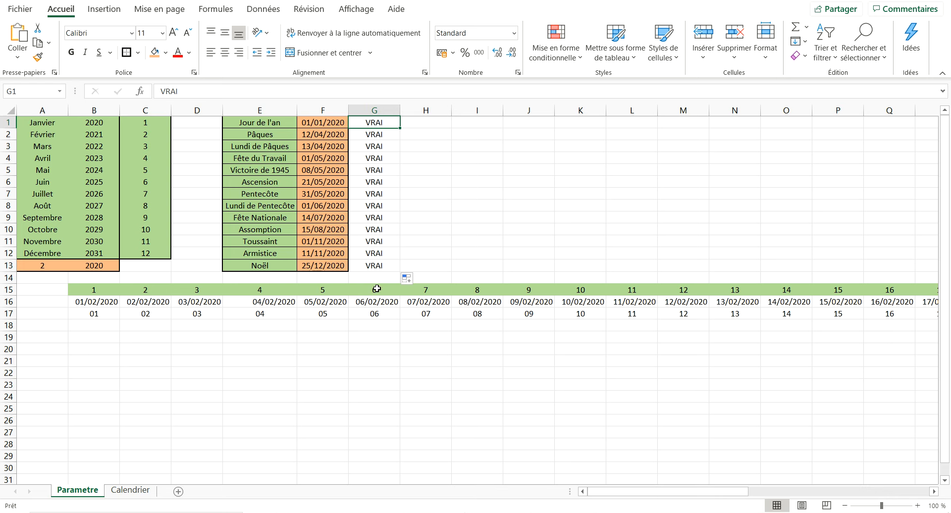
# Step: Enter =RECHERCHEV(B16;F1:G13;2;FAUX) in B18 to look up the first date in the holiday table
pyautogui.click(93, 325)
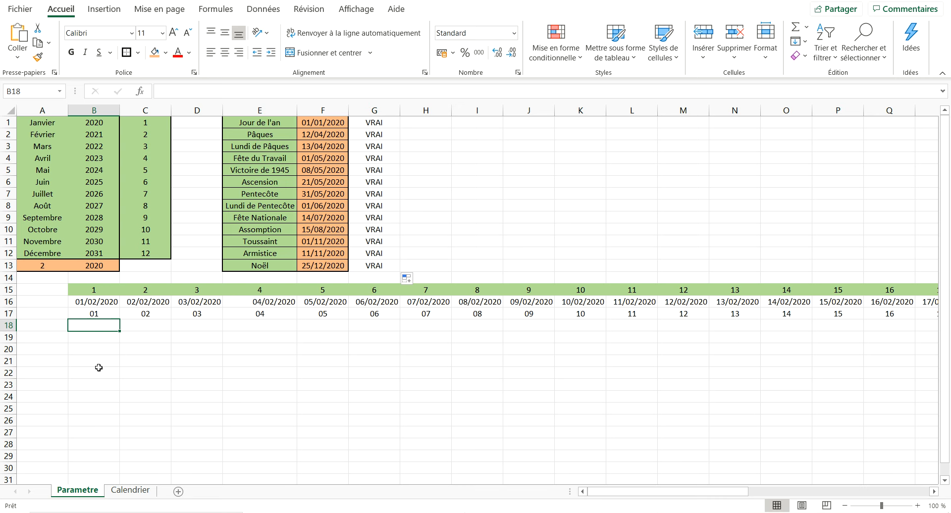
pyautogui.write('=')
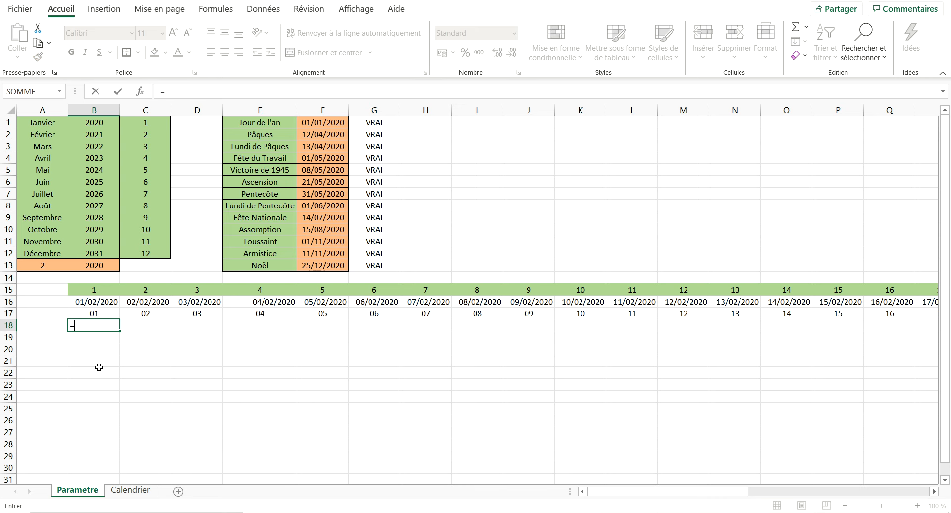
pyautogui.write('reche')
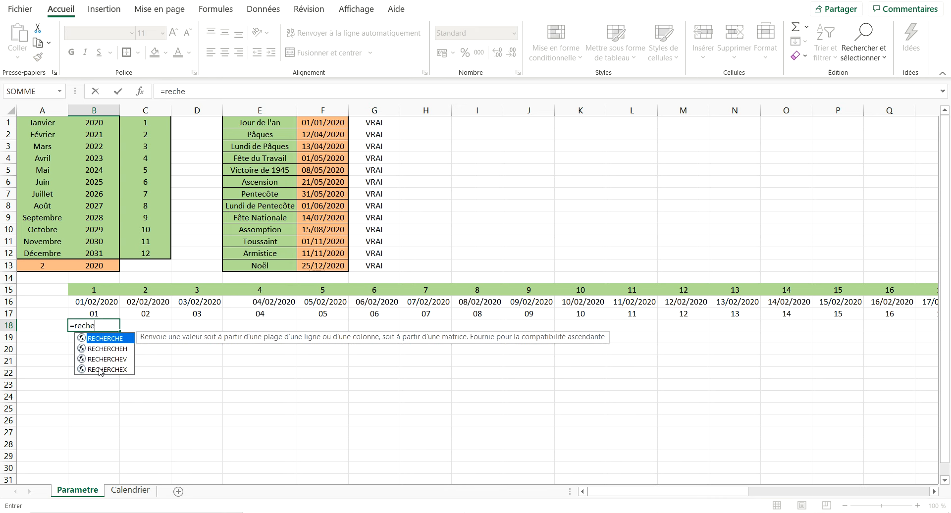
pyautogui.write('rchev(')
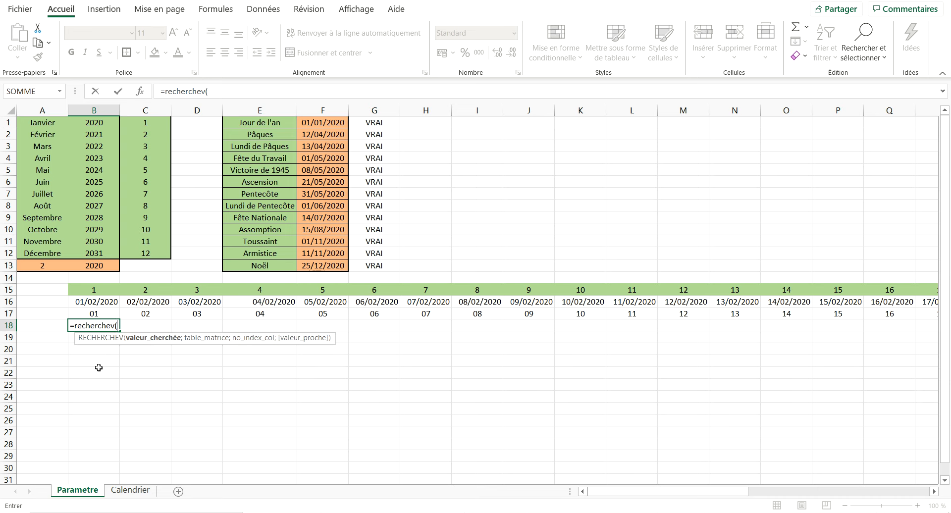
pyautogui.click(107, 301)
pyautogui.write(';')
pyautogui.moveTo(324, 119); pyautogui.dragTo(381, 267)
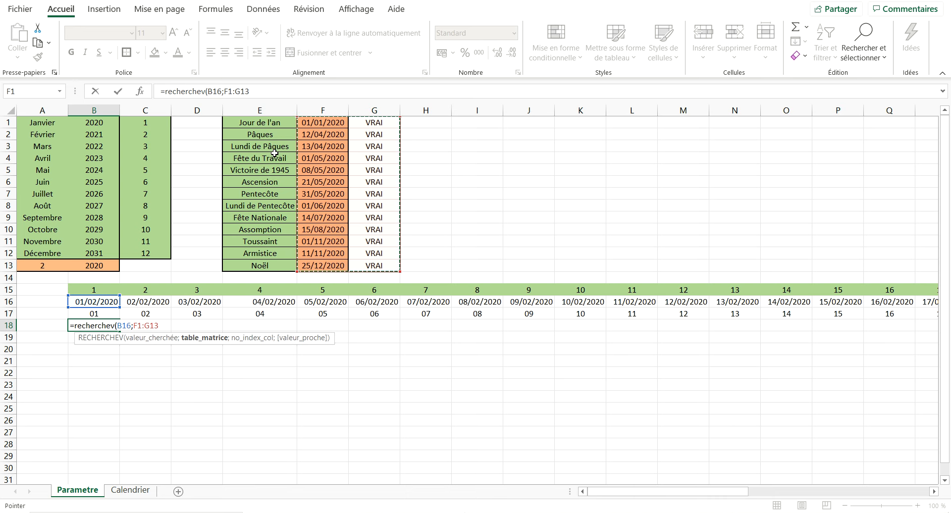
pyautogui.write(';')
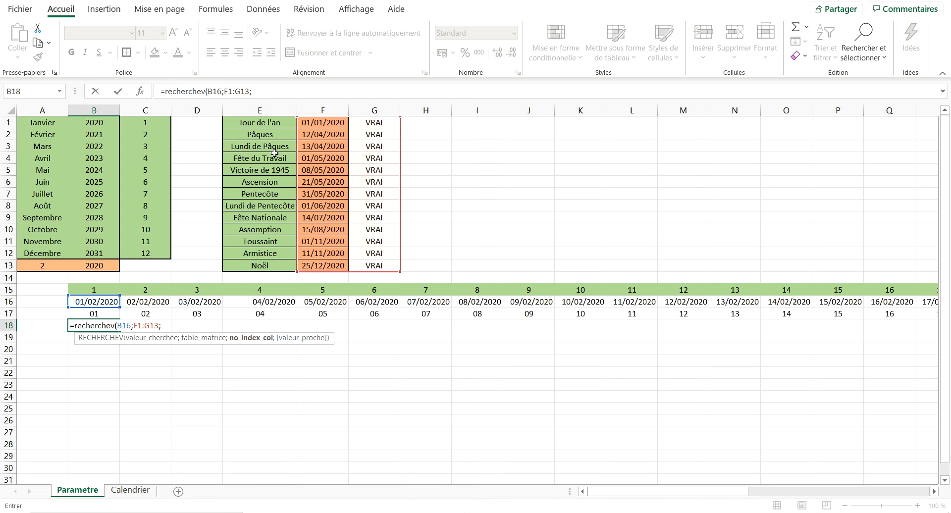
pyautogui.write('2;')
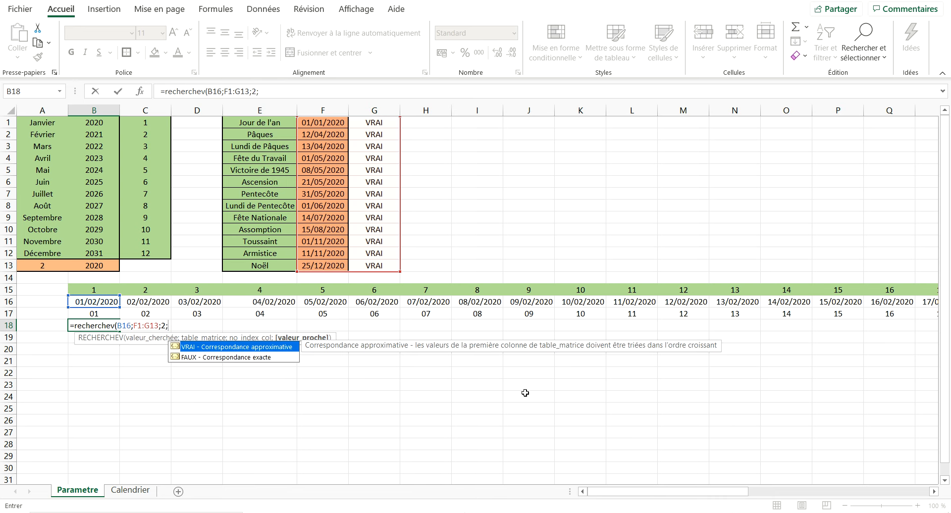
pyautogui.write('FAUX)')
pyautogui.press('Return')
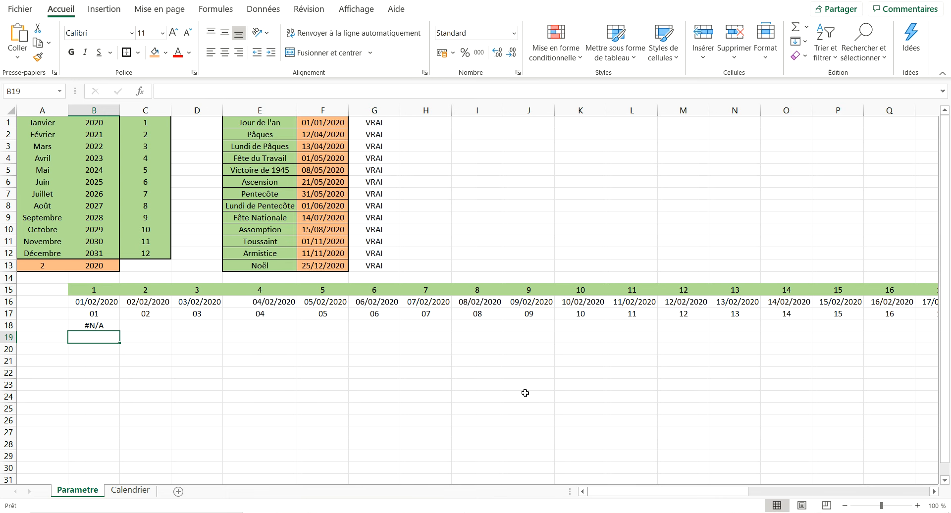
# Step: Change the lookup range in B18 to $F1:$G13 and extend the formula along row 18 through AF18
pyautogui.click(115, 327)
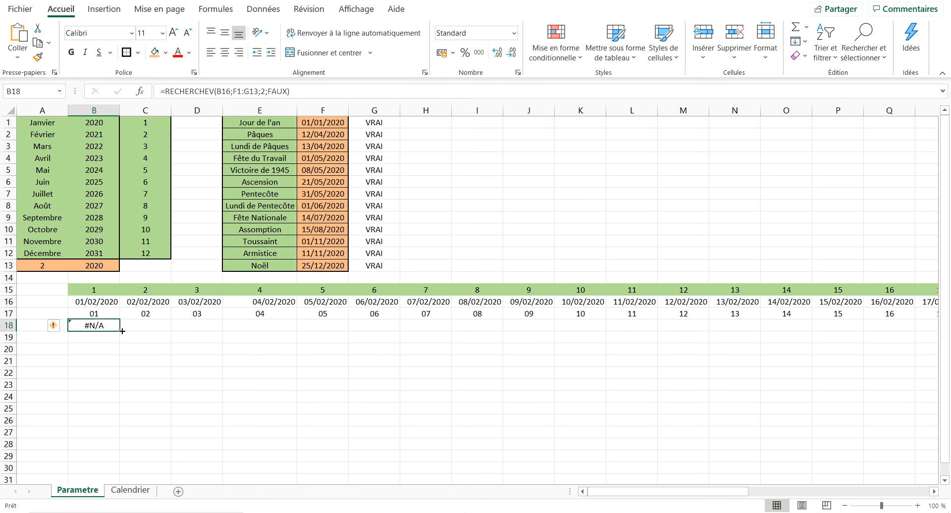
pyautogui.click(234, 91)
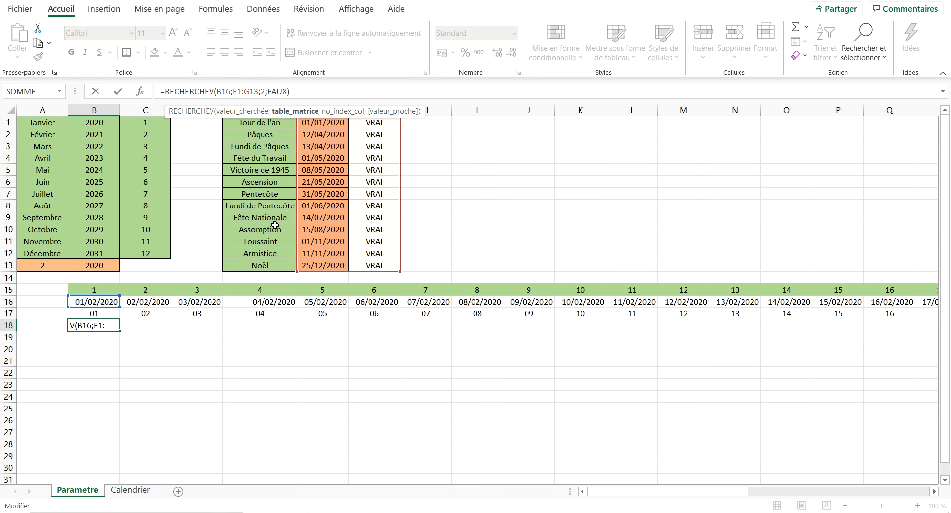
pyautogui.write('$')
pyautogui.click(248, 91)
pyautogui.press('BackSpace')
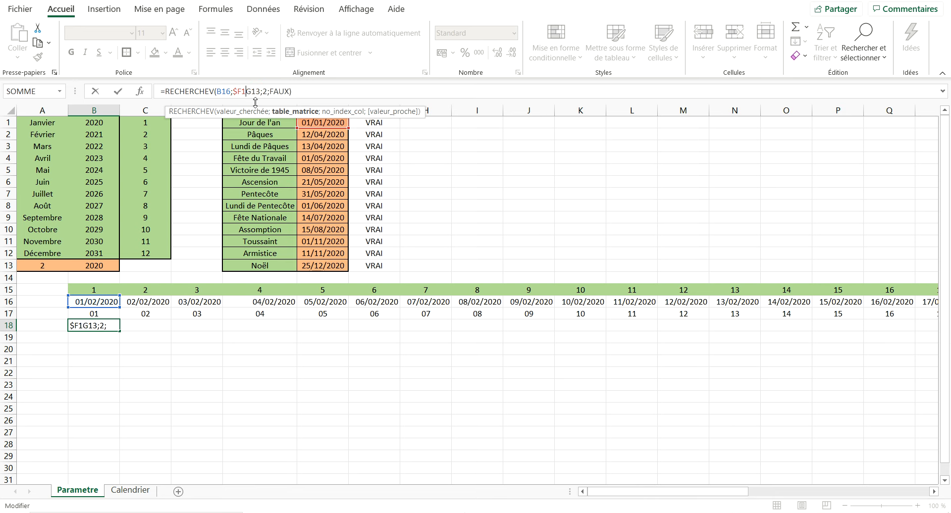
pyautogui.write(':$')
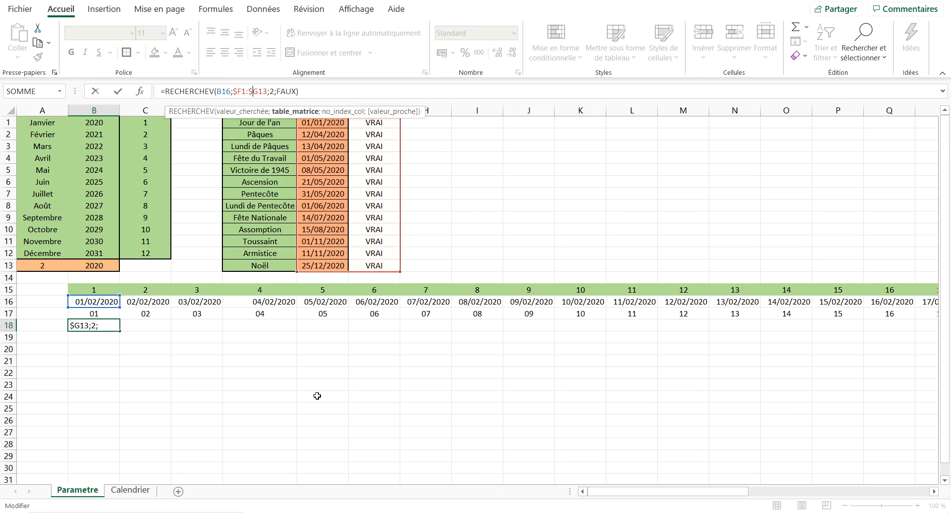
pyautogui.hotkey('ctrl', 'Return')
pyautogui.moveTo(120, 330); pyautogui.dragTo(688, 334)
pyautogui.moveTo(817, 491); pyautogui.dragTo(458, 491)
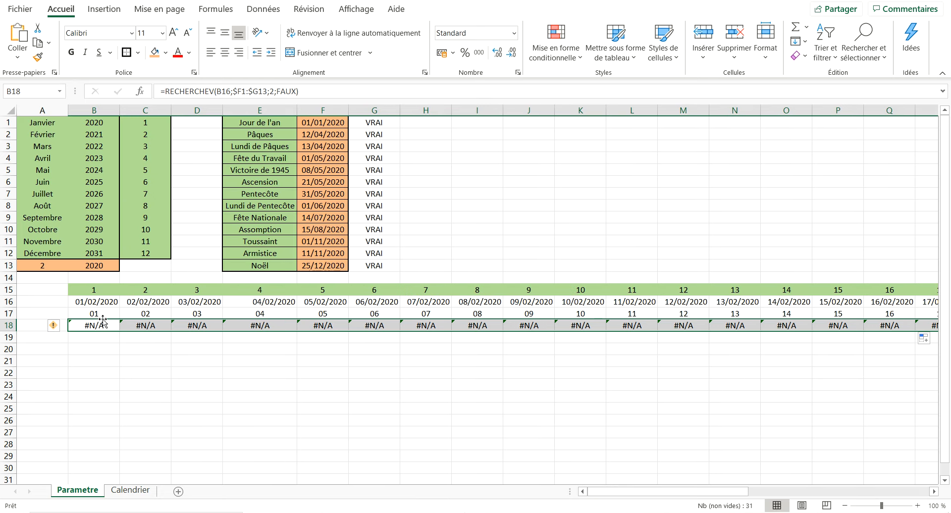
# Step: Choose Mai as the month in cell A2 of the Calendrier sheet and return to the Parametre sheet
pyautogui.click(130, 489)
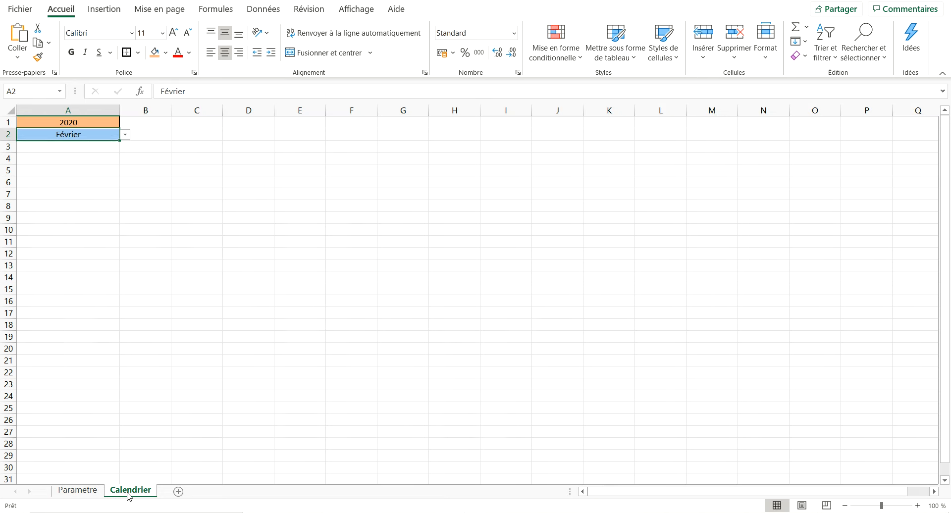
pyautogui.click(125, 136)
pyautogui.click(74, 171)
pyautogui.click(80, 489)
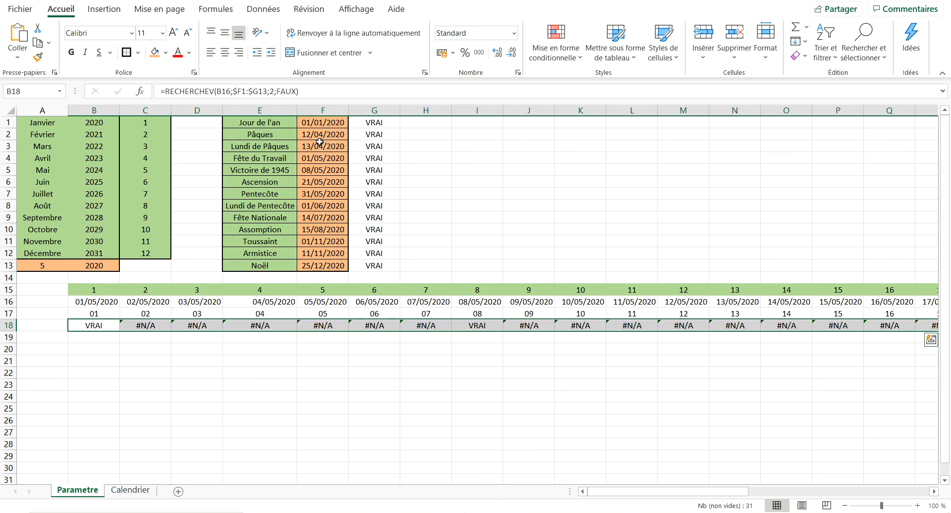
# Step: Examine the holiday lookup results across row 18 against the May dates and the holiday table
pyautogui.click(92, 326)
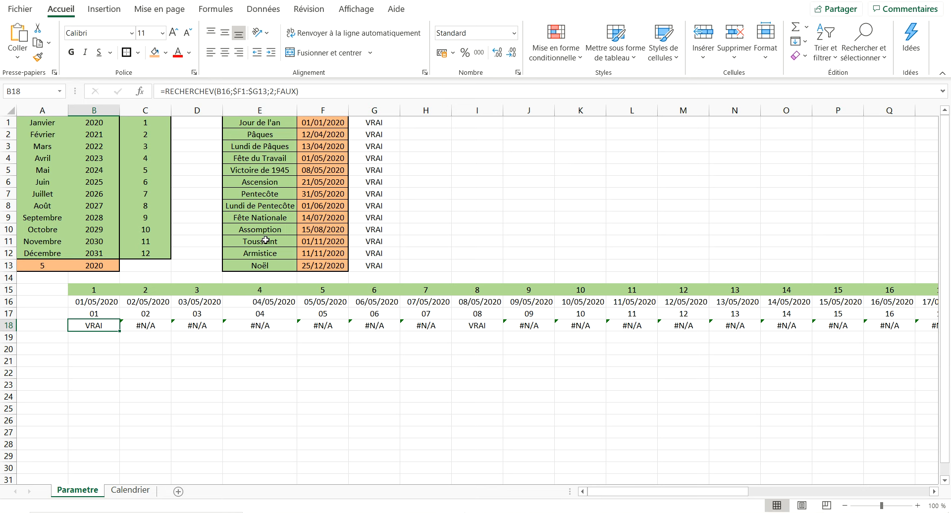
pyautogui.click(488, 327)
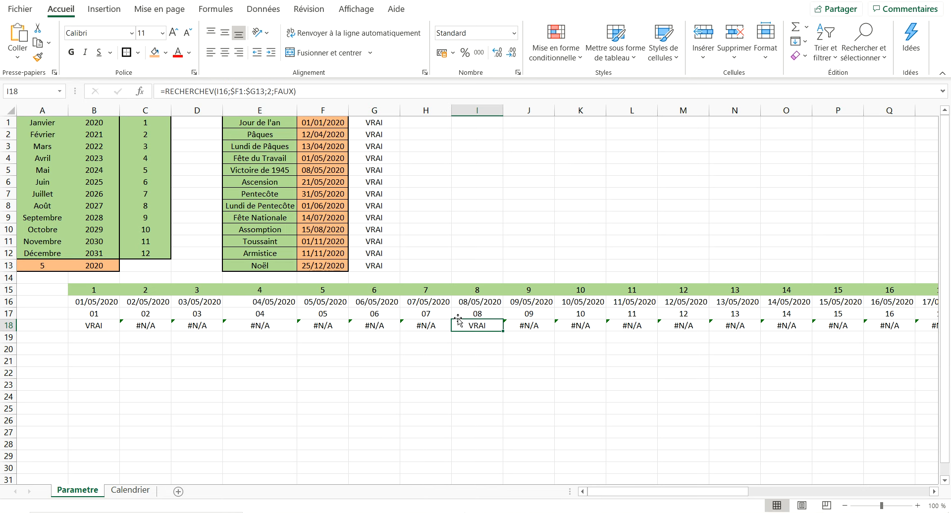
pyautogui.moveTo(664, 494); pyautogui.dragTo(811, 489)
pyautogui.click(765, 327)
pyautogui.press('Right')
pyautogui.moveTo(864, 238); pyautogui.dragTo(867, 362)
pyautogui.click(765, 385)
pyautogui.moveTo(776, 492); pyautogui.dragTo(380, 397)
pyautogui.click(260, 325)
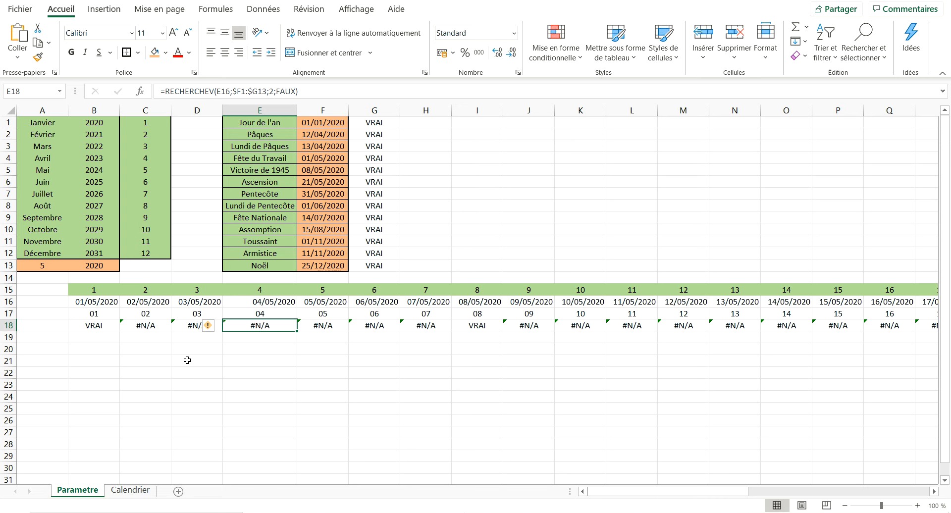
# Step: Enter =CHOISIR(JOURSEM(B16);"D";"L";"M";"Me";"J";"V";"S") in B19 to give the weekday letter of the first date
pyautogui.click(90, 338)
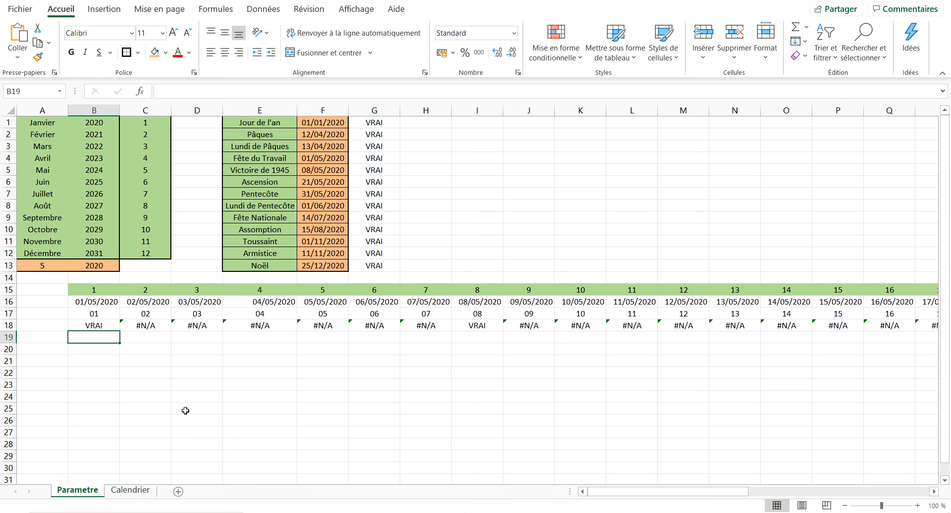
pyautogui.write('=cho')
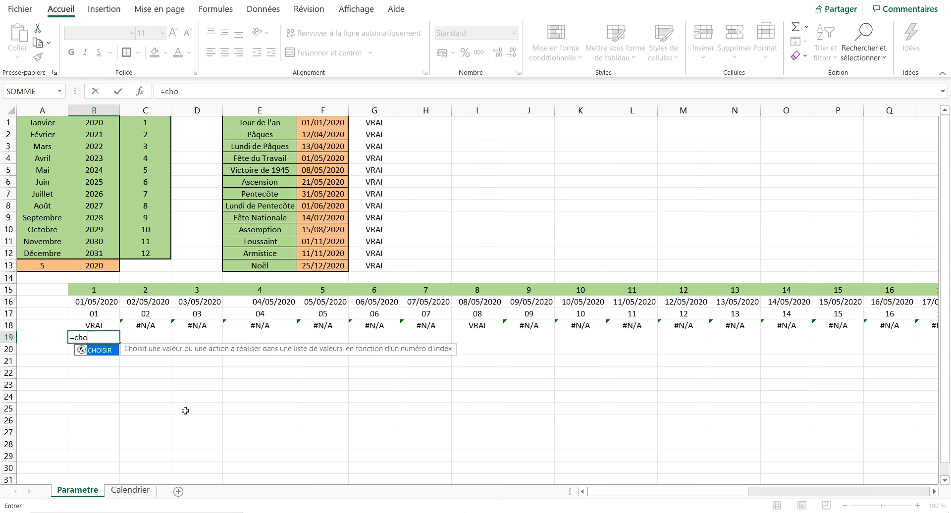
pyautogui.write('isir(')
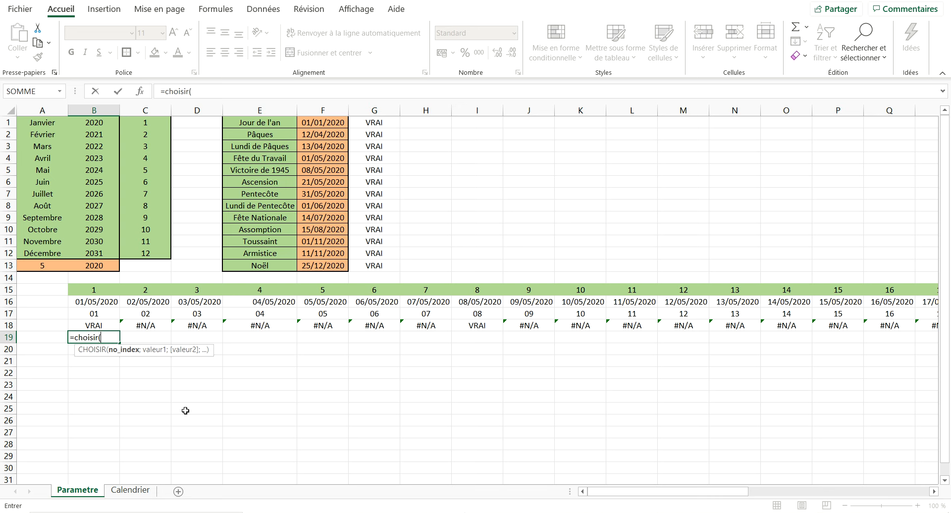
pyautogui.write('joursem')
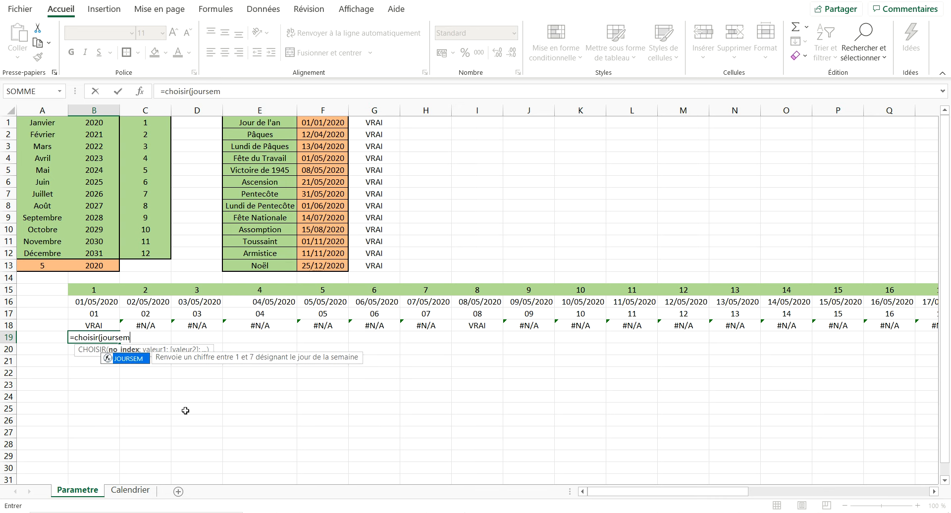
pyautogui.write('(')
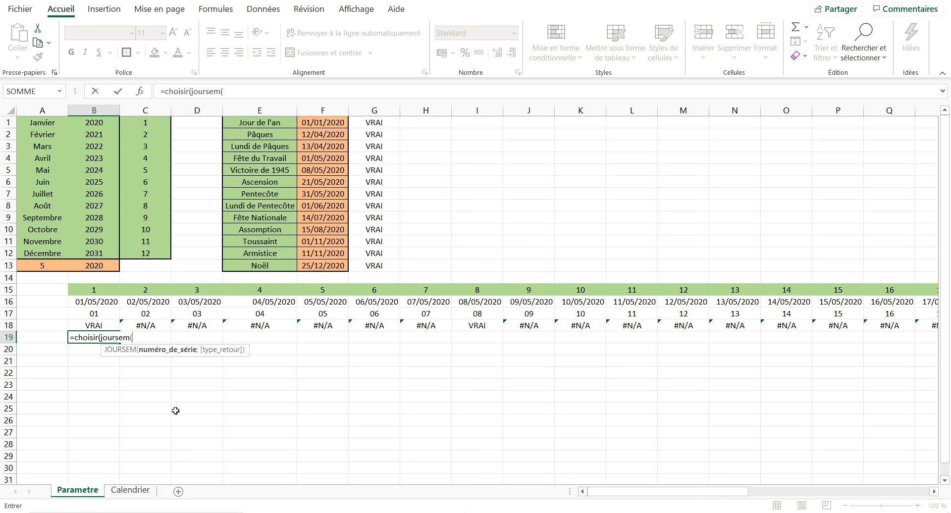
pyautogui.click(94, 301)
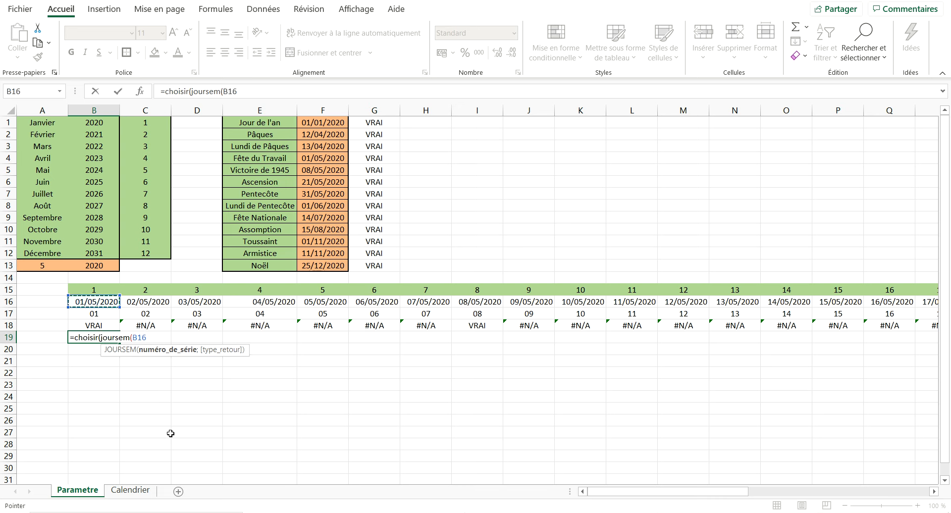
pyautogui.write(')')
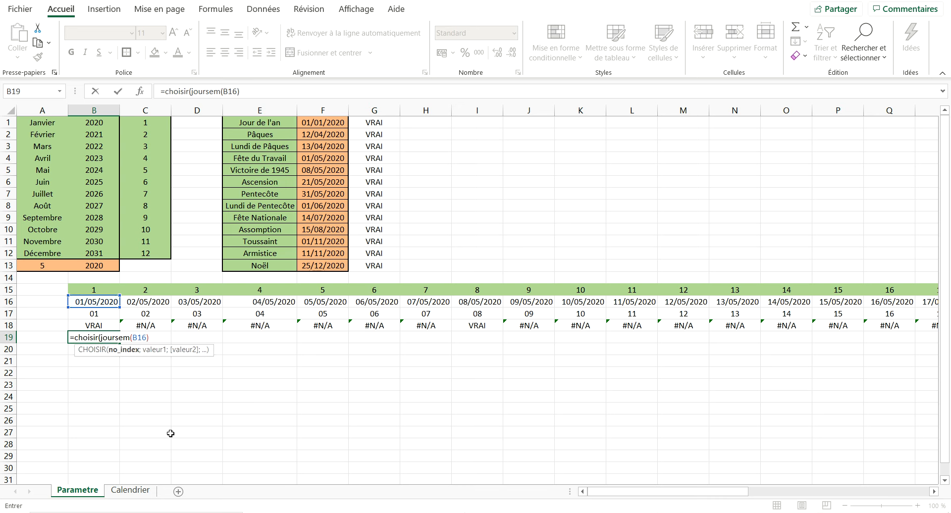
pyautogui.write(';')
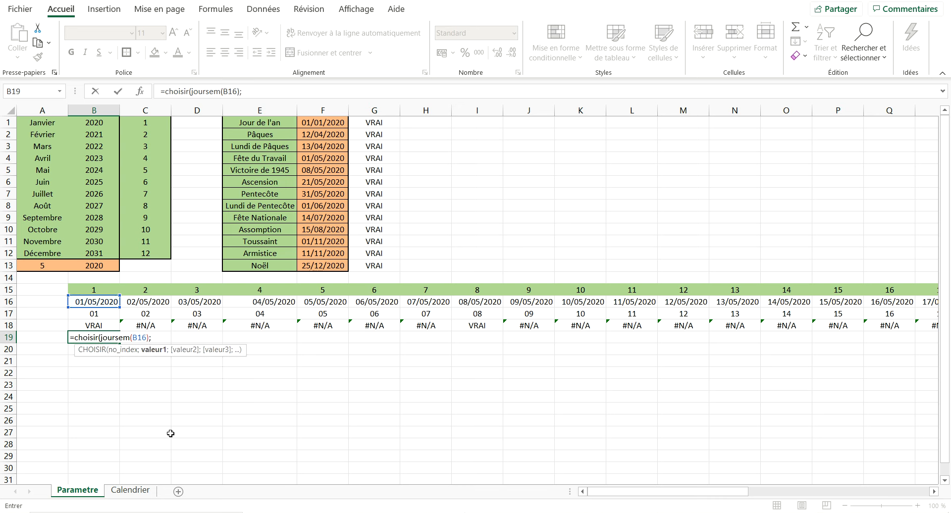
pyautogui.write('"D";')
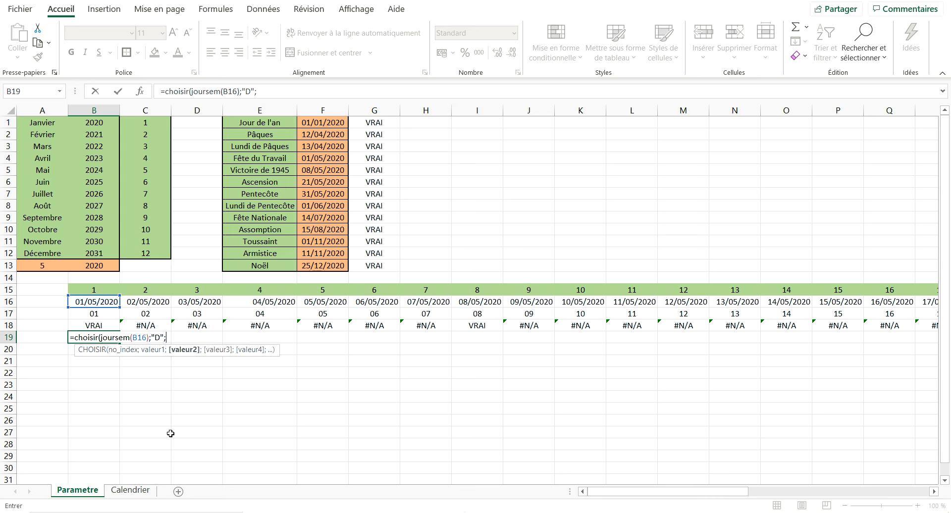
pyautogui.write('"L";"M";')
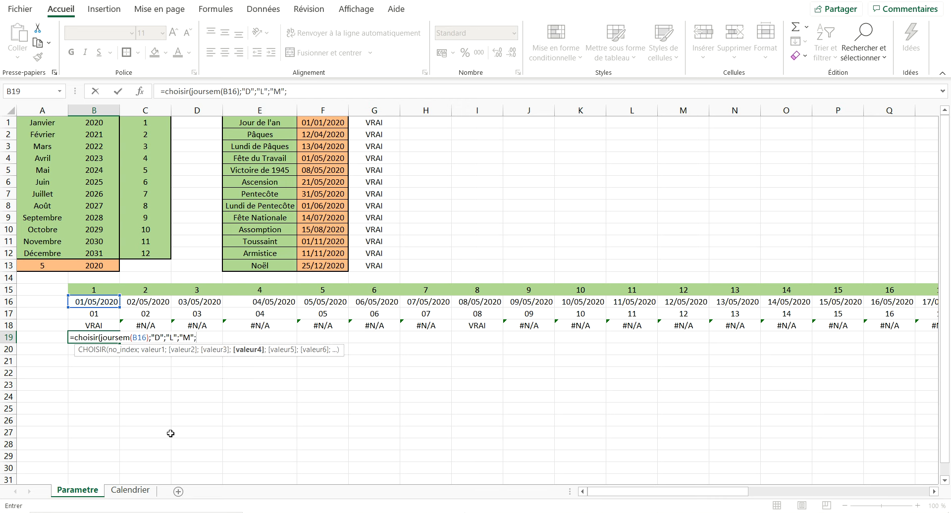
pyautogui.write('"Me";"J')
pyautogui.write('";')
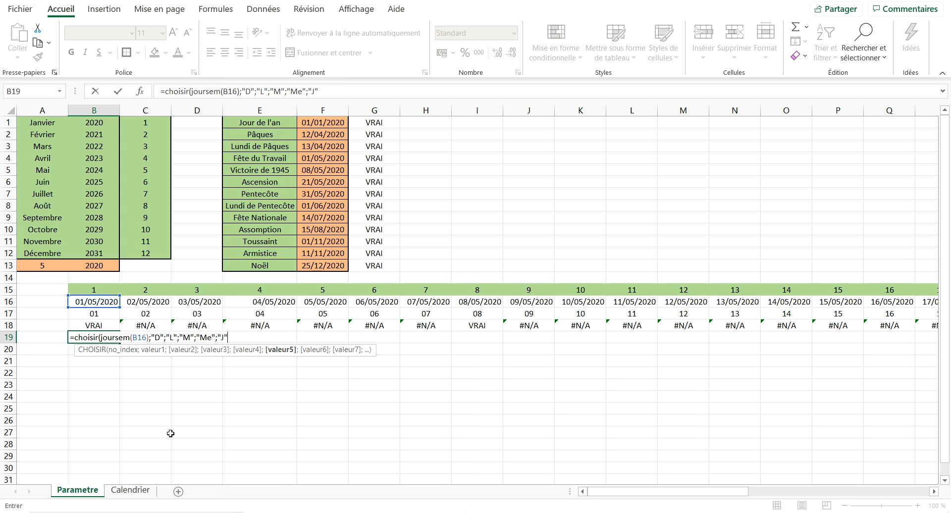
pyautogui.write('"V"')
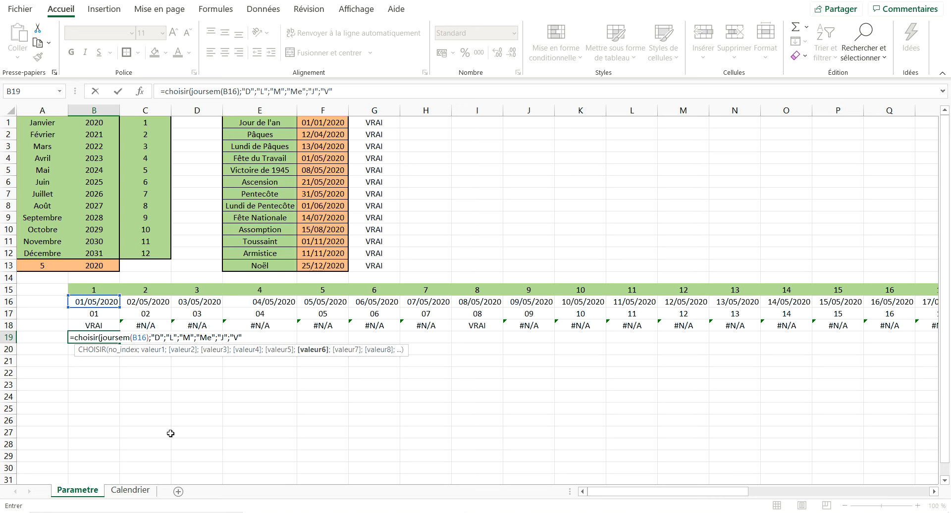
pyautogui.write(';"')
pyautogui.write('S')
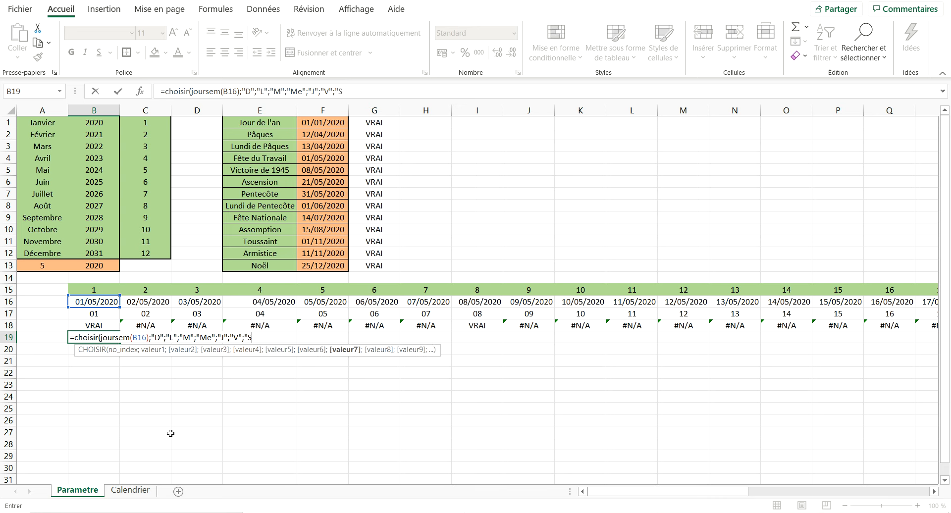
pyautogui.write('")')
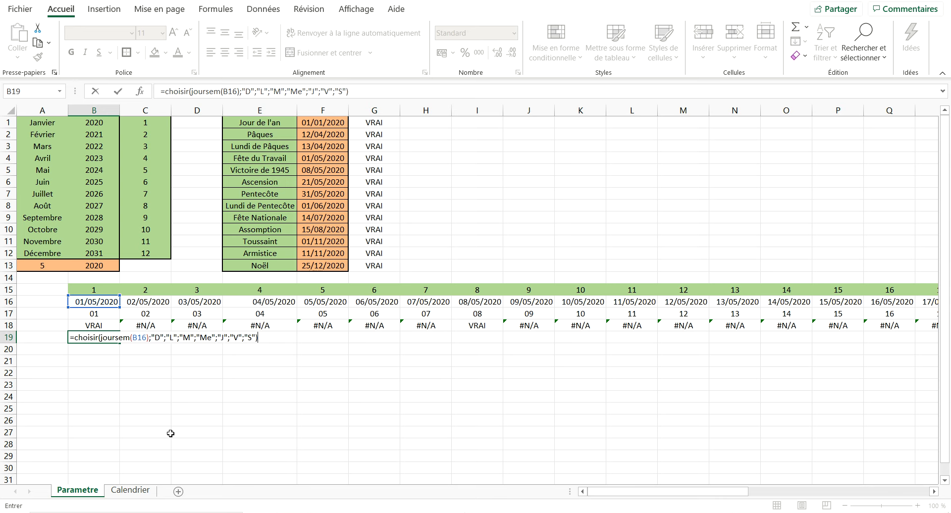
pyautogui.press('Return')
# Step: Extend the weekday-letter formula from B19 through AF19 and centre the row horizontally and vertically
pyautogui.click(112, 338)
pyautogui.moveTo(120, 343); pyautogui.dragTo(843, 347)
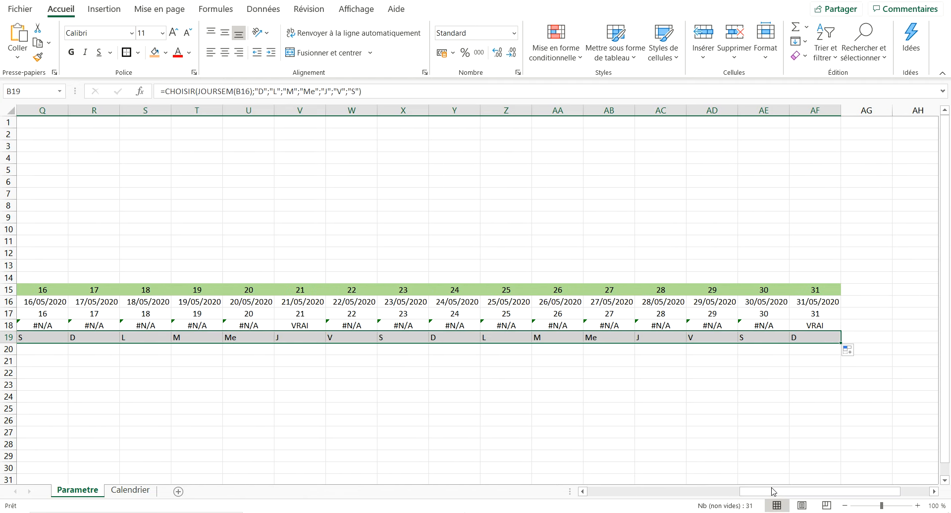
pyautogui.moveTo(736, 496); pyautogui.dragTo(565, 502)
pyautogui.click(225, 52)
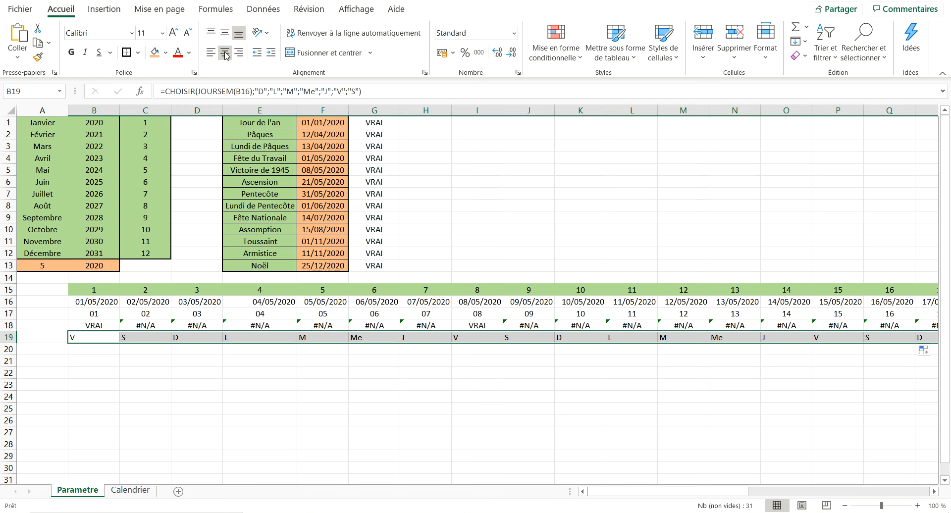
pyautogui.click(219, 37)
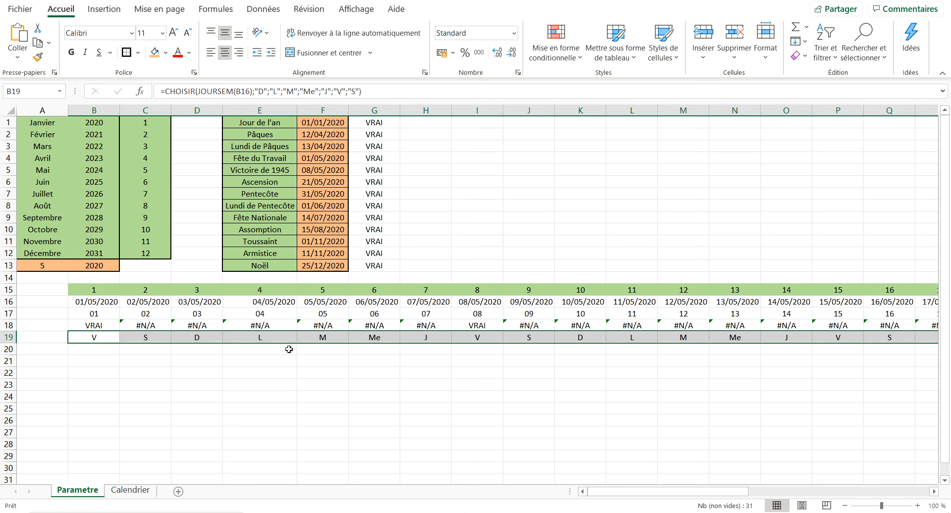
# Step: Enter =SI(B19="L";"S "& NO.SEMAINE(B16);"") in B20 to show the week number on Mondays only
pyautogui.click(71, 350)
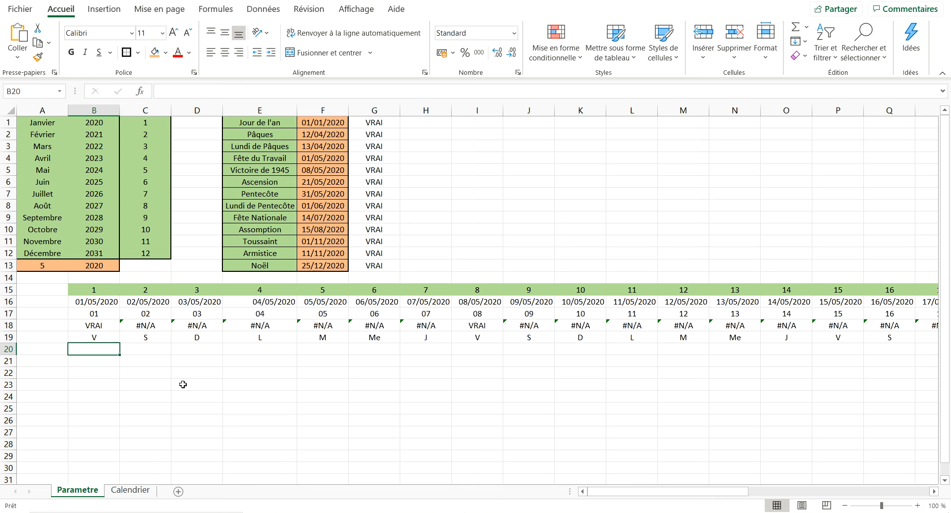
pyautogui.write('=si(')
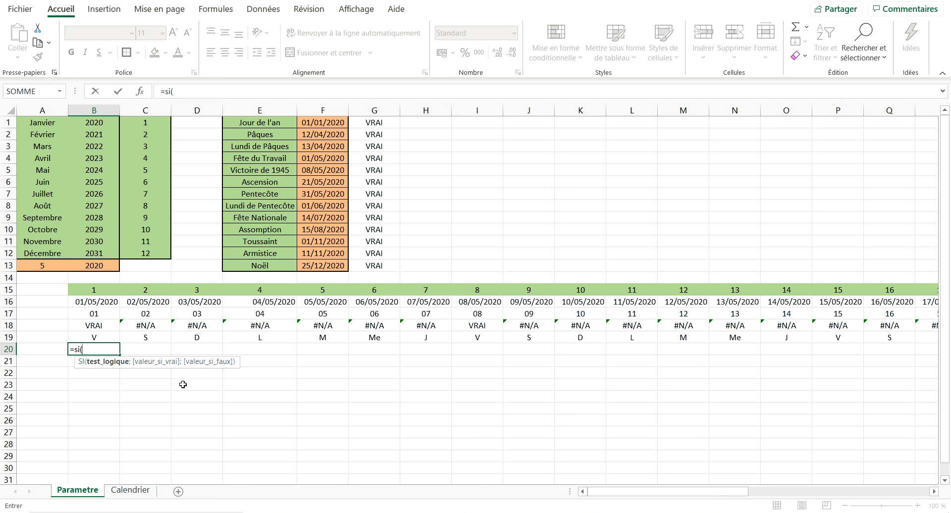
pyautogui.click(94, 338)
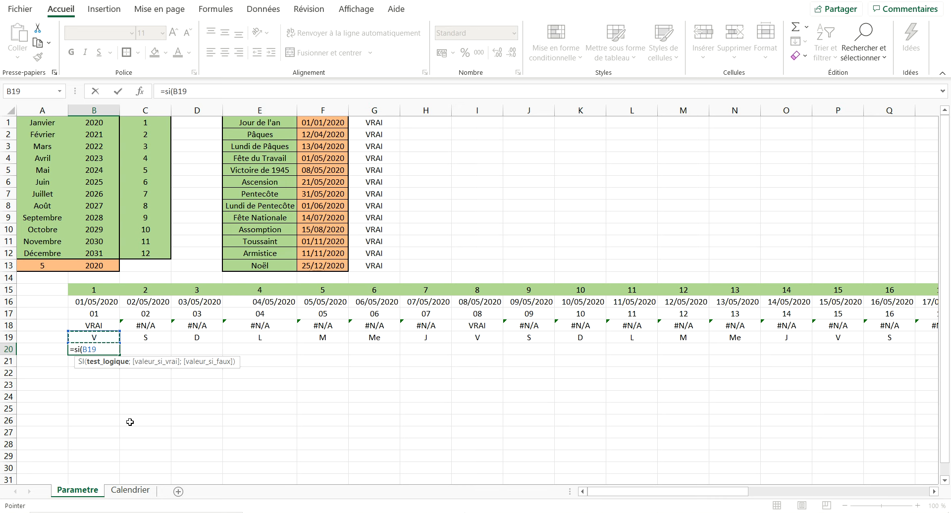
pyautogui.write('="L";"S')
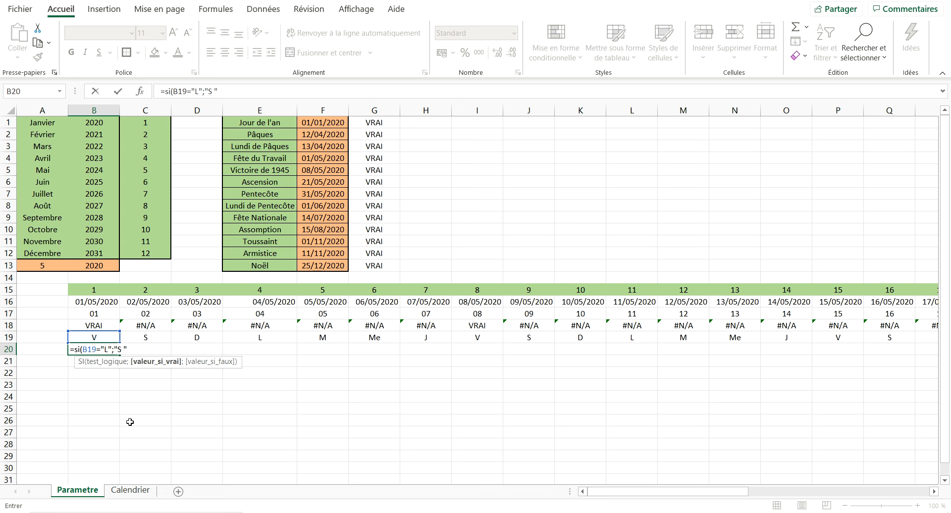
pyautogui.write('&')
pyautogui.write('N')
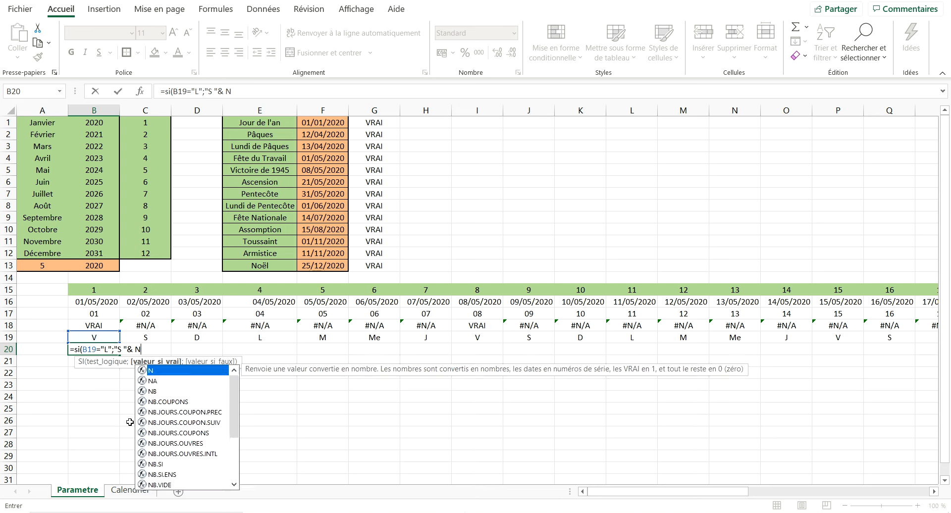
pyautogui.write('O.SEMA')
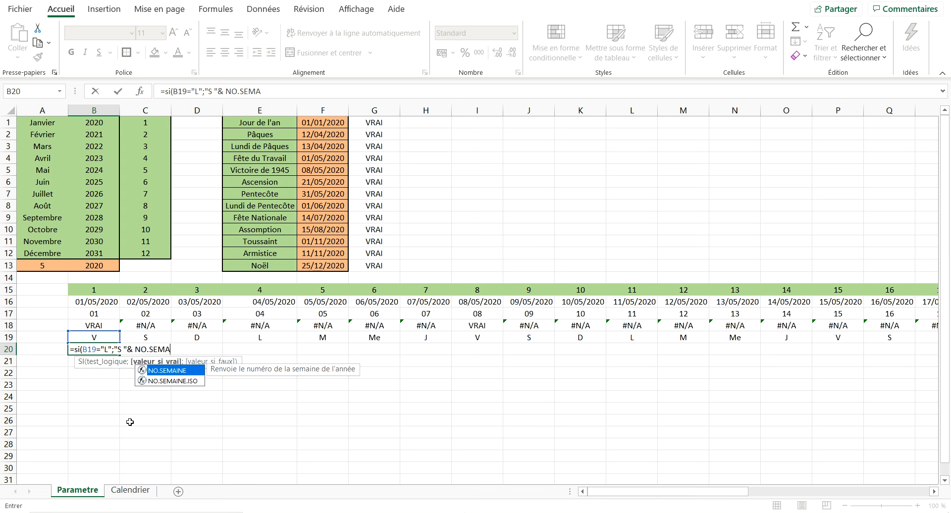
pyautogui.write('INE(')
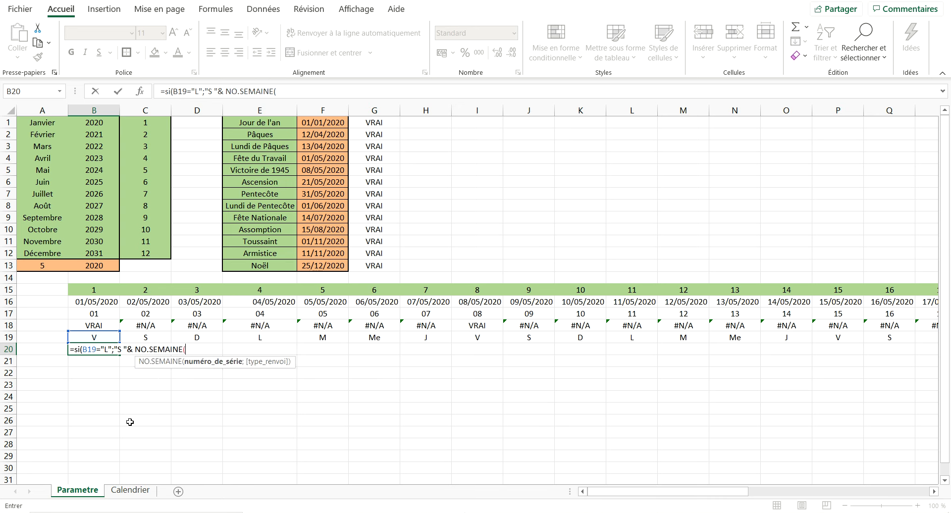
pyautogui.click(99, 303)
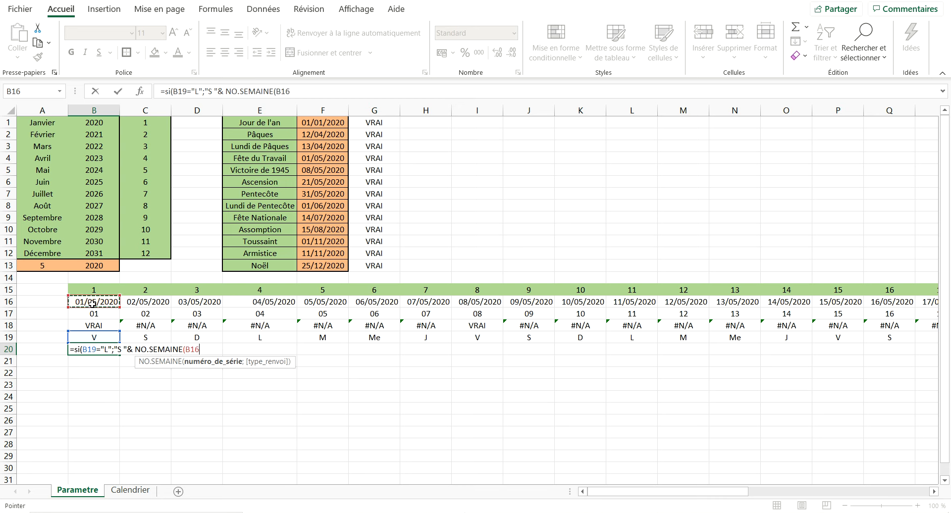
pyautogui.write(')')
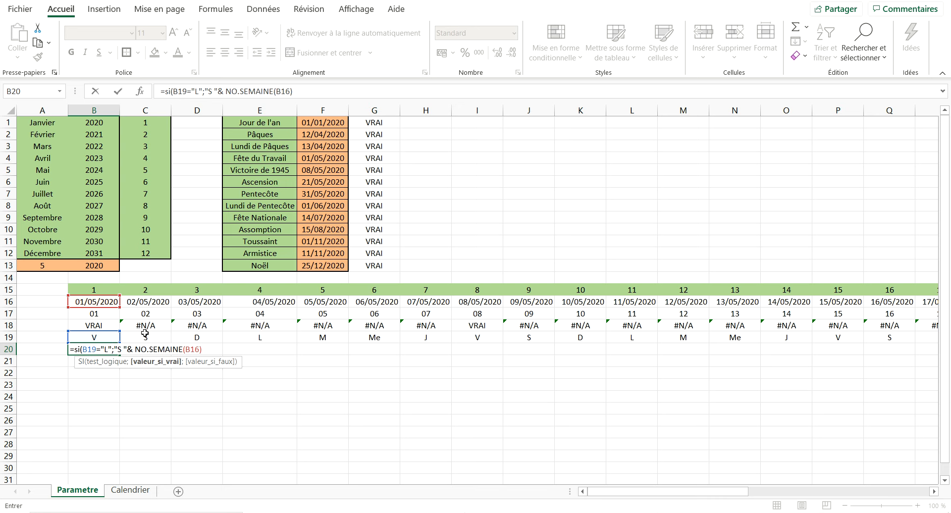
pyautogui.press('BackSpace')
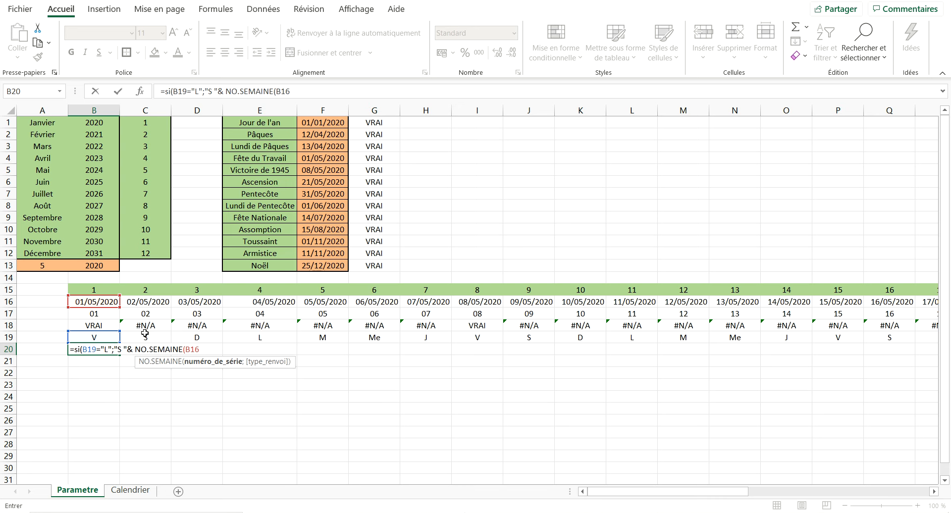
pyautogui.write(')')
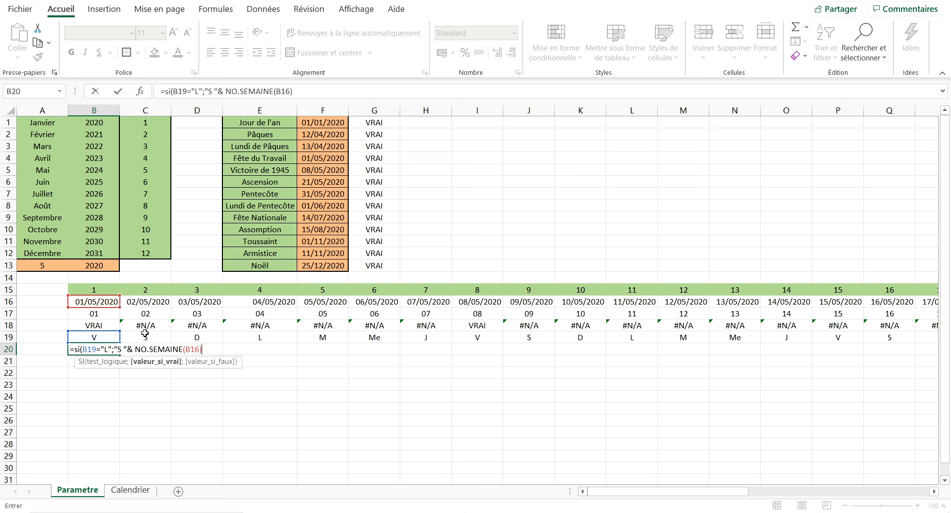
pyautogui.press('BackSpace')
pyautogui.press('BackSpace')
pyautogui.press('BackSpace')
pyautogui.press('BackSpace')
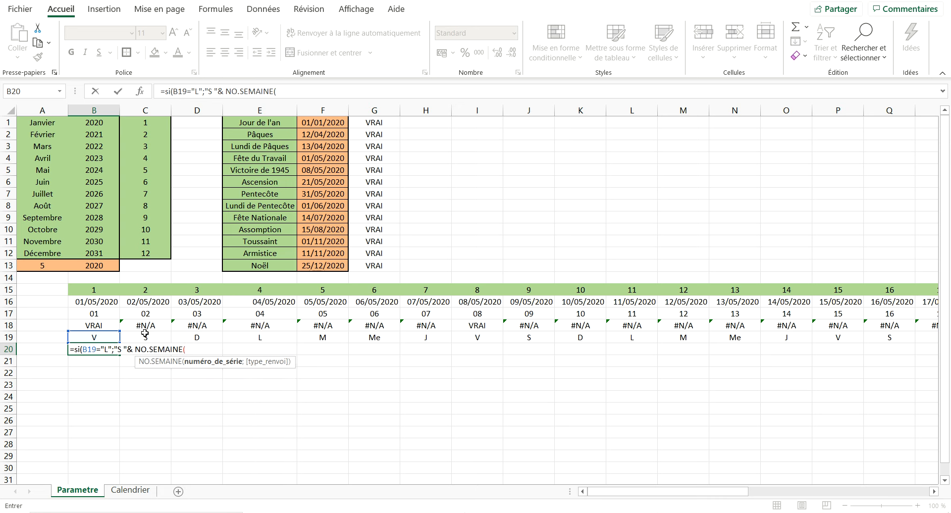
pyautogui.click(106, 303)
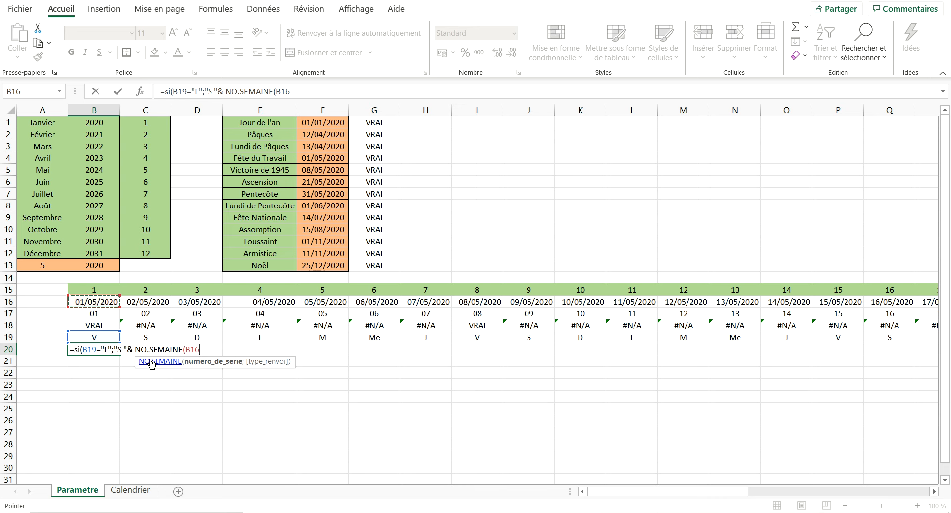
pyautogui.write(');')
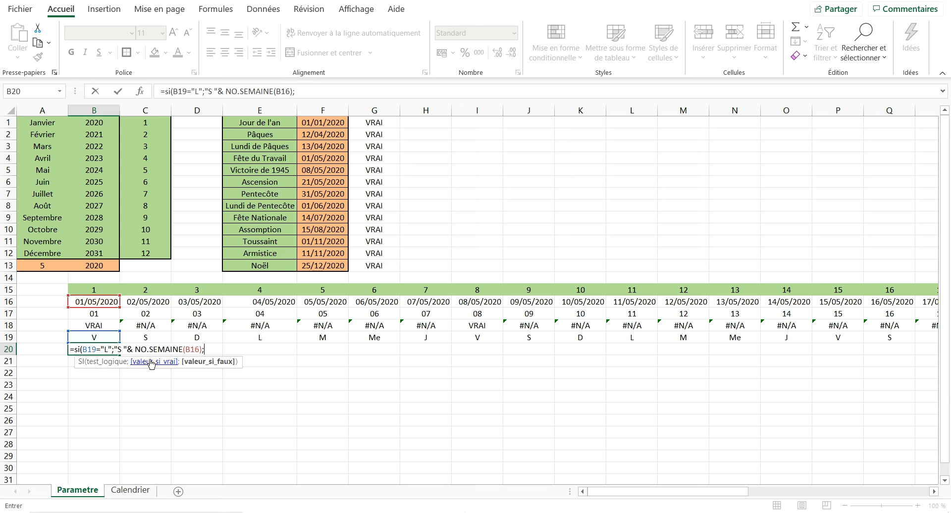
pyautogui.write('"")')
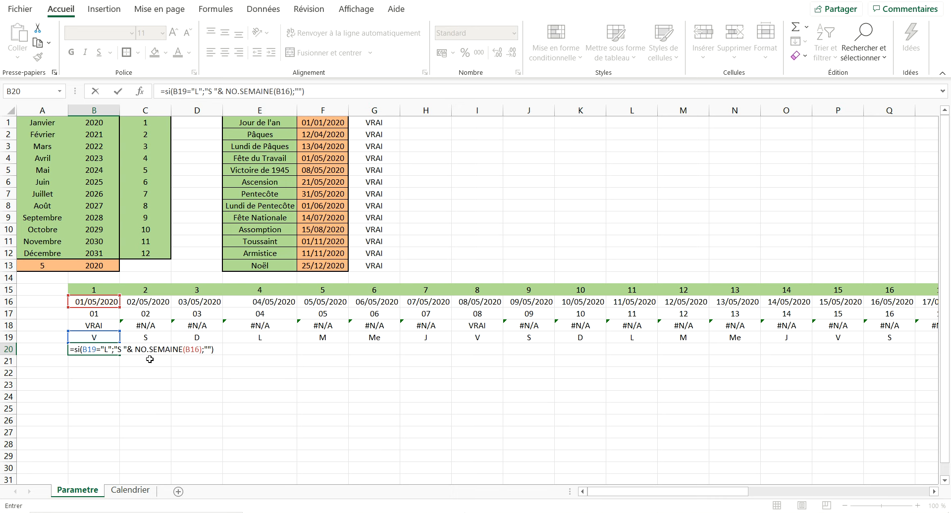
pyautogui.press('Return')
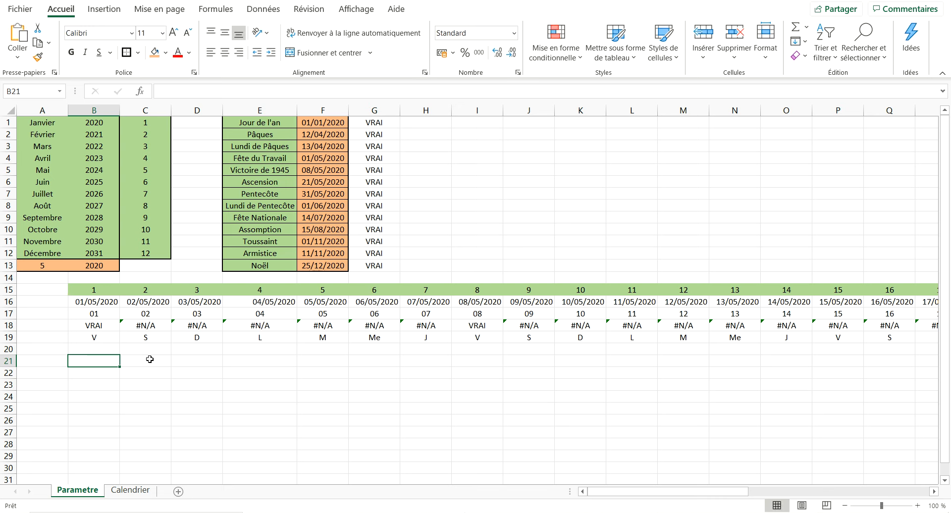
# Step: Extend the week-number formula from B20 along row 20 through AF20
pyautogui.click(95, 346)
pyautogui.moveTo(119, 355); pyautogui.dragTo(840, 355)
pyautogui.moveTo(784, 493); pyautogui.dragTo(595, 499)
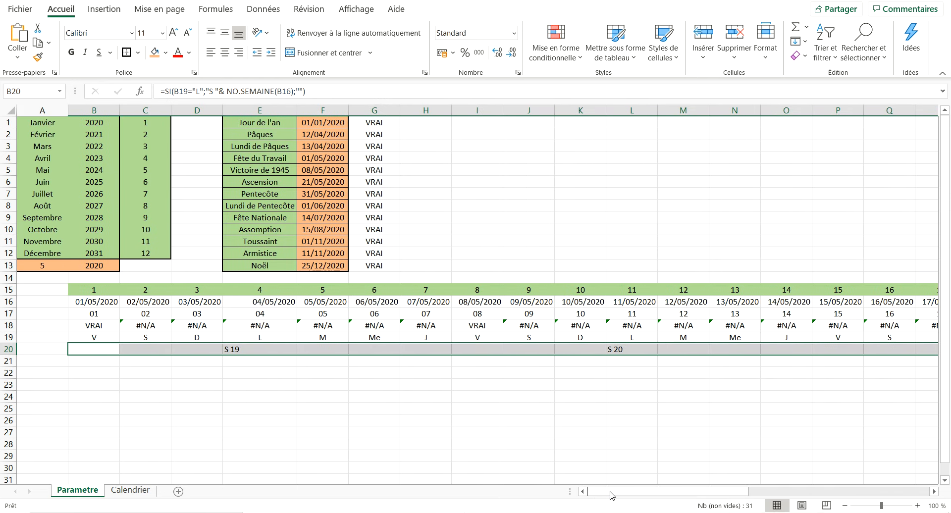
pyautogui.moveTo(700, 491); pyautogui.dragTo(623, 496)
pyautogui.click(308, 386)
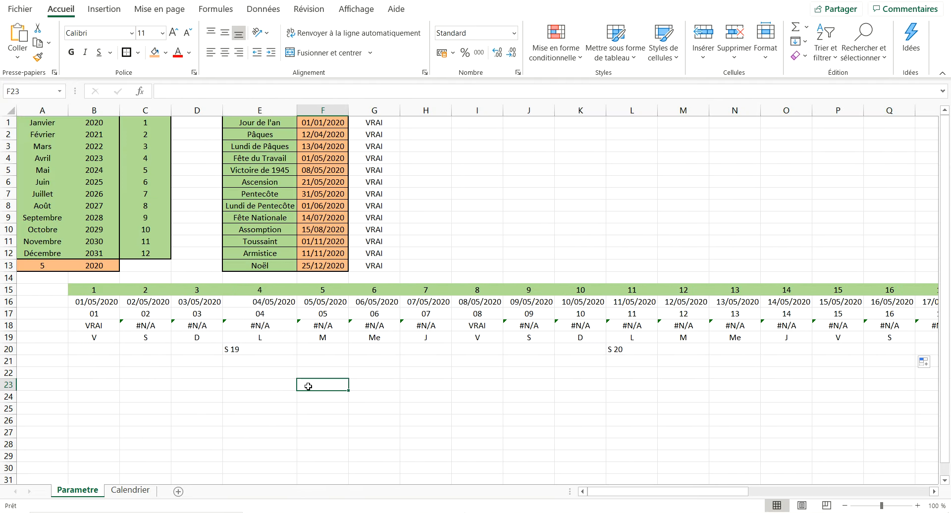